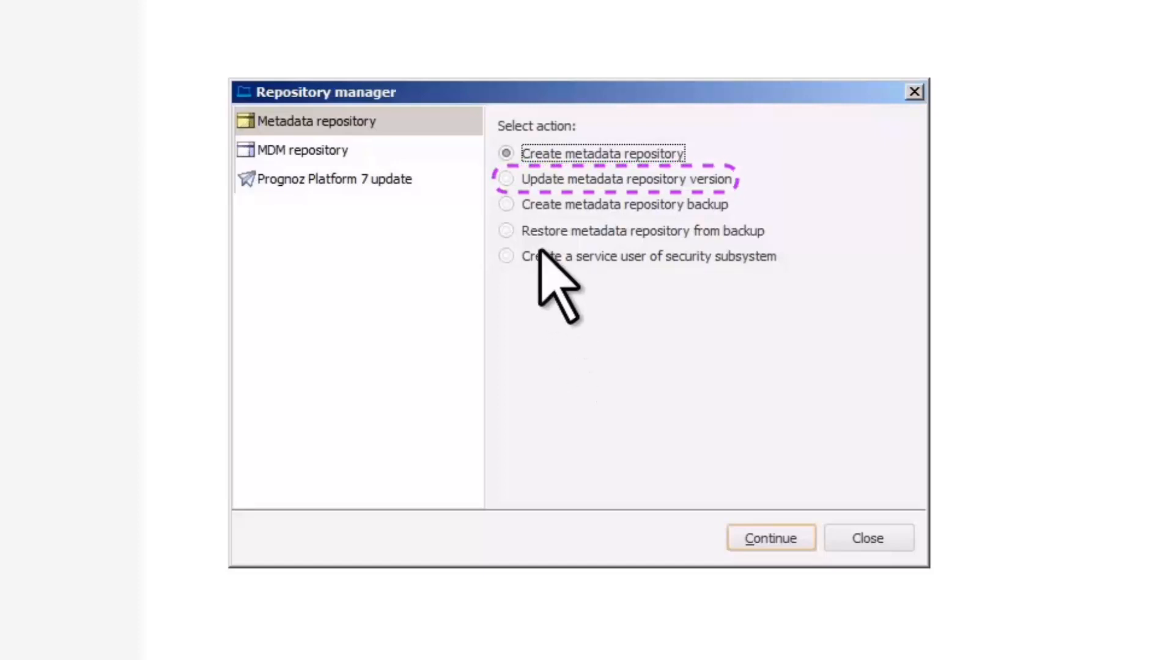
- Start the metadata repository version update using the setup package file current.rm4 from the Rm folder
{"action": "left_click", "coordinate": [758, 537]}
{"action": "left_click", "coordinate": [899, 217]}
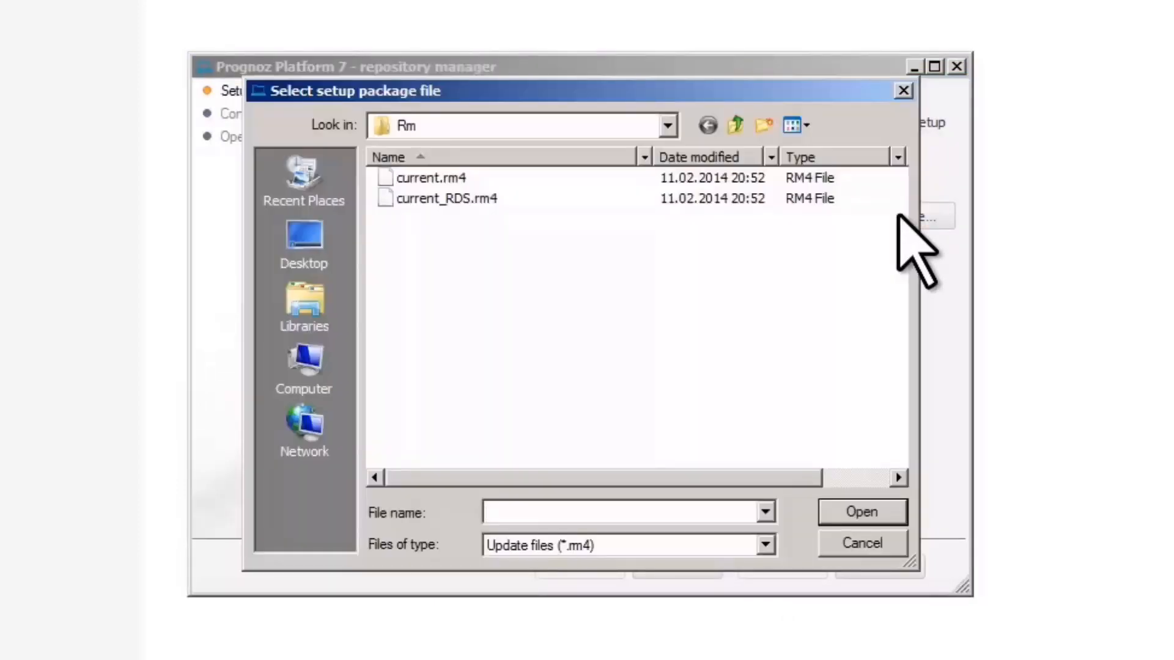
{"action": "left_click", "coordinate": [432, 178]}
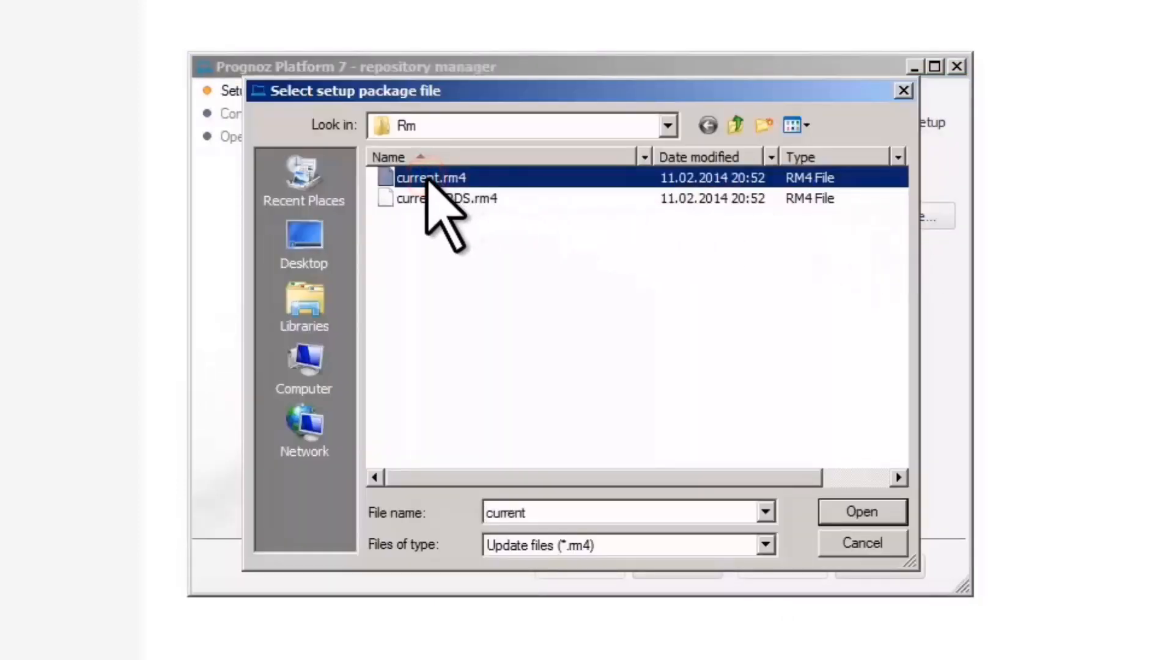
{"action": "left_click", "coordinate": [838, 510]}
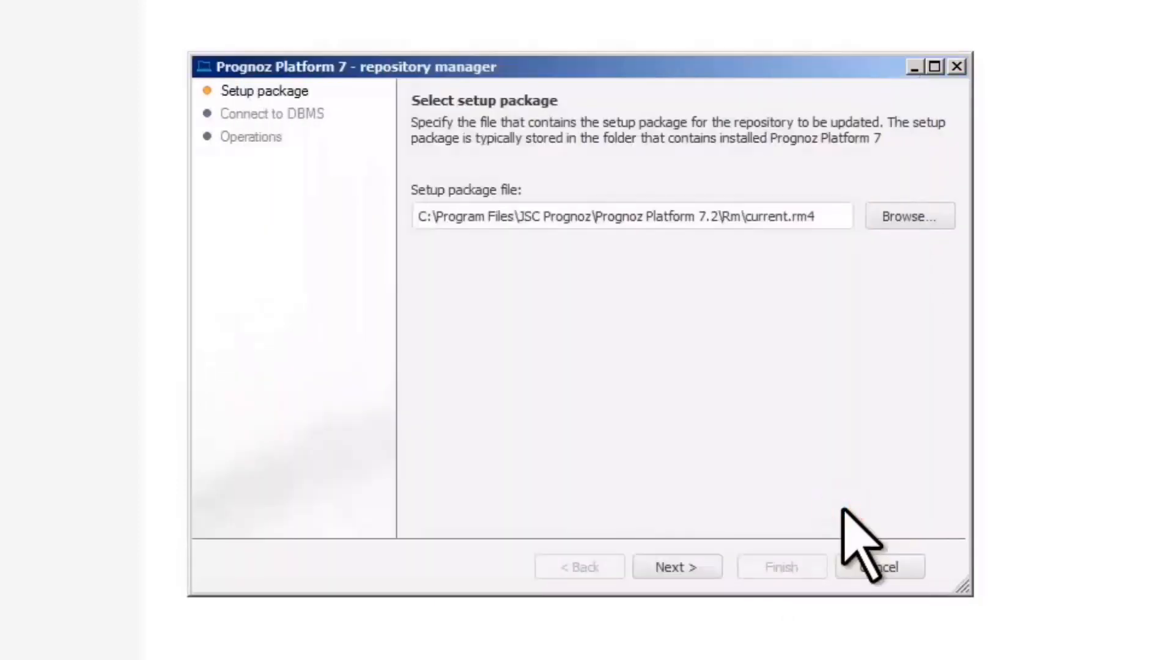
{"action": "left_click", "coordinate": [678, 561]}
- Enter the Oracle connection parameters with server orcl, schema pp7_demo and the account password, and check the connection
{"action": "left_click", "coordinate": [563, 263]}
{"action": "type", "text": "orcl"}
{"action": "left_click", "coordinate": [538, 321]}
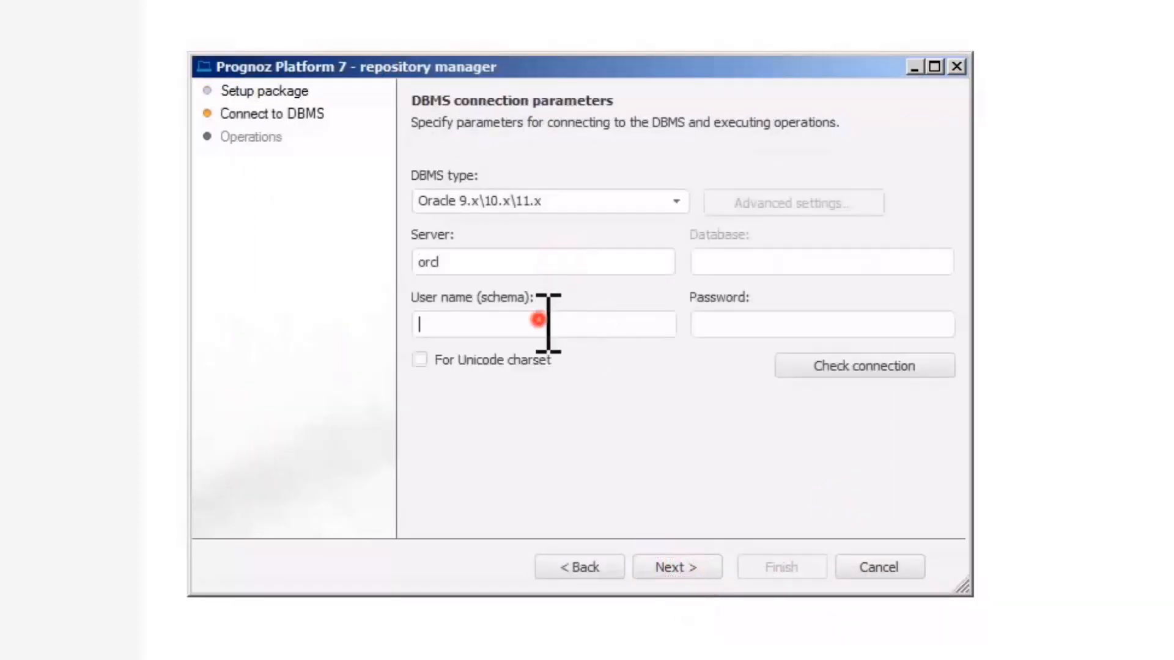
{"action": "type", "text": "pp7_demo"}
{"action": "left_click", "coordinate": [721, 329]}
{"action": "type", "text": "••••••••"}
{"action": "left_click", "coordinate": [823, 365]}
{"action": "left_click", "coordinate": [665, 353]}
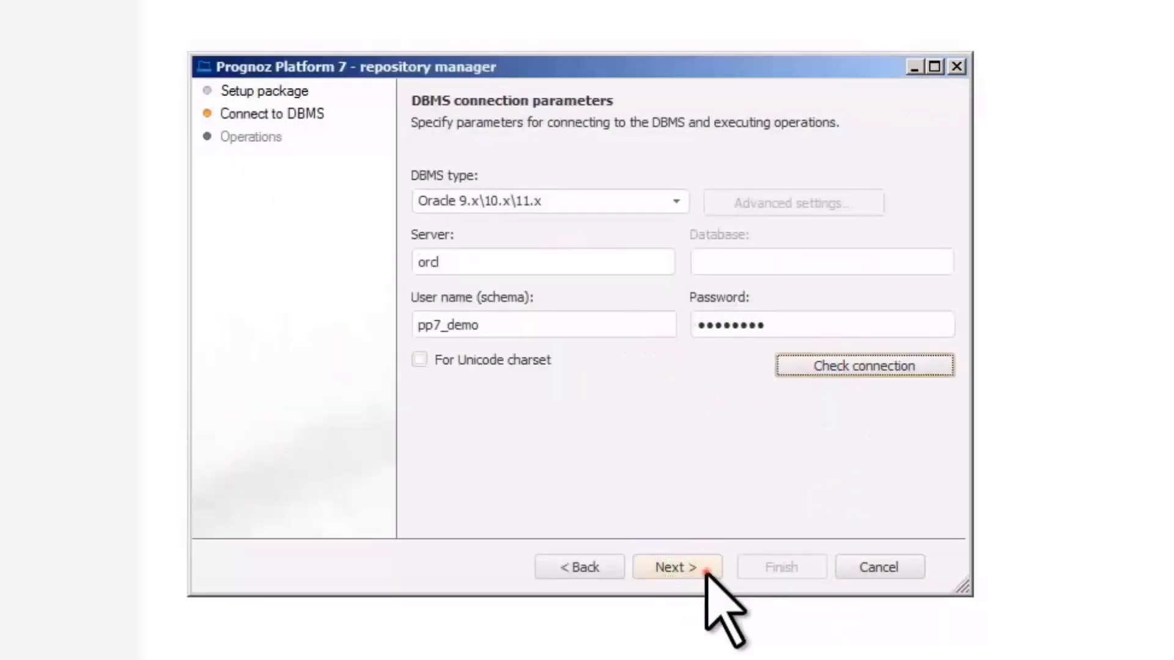
- Run the repository update, finish the wizard and close the repository manager
{"action": "left_click", "coordinate": [707, 570]}
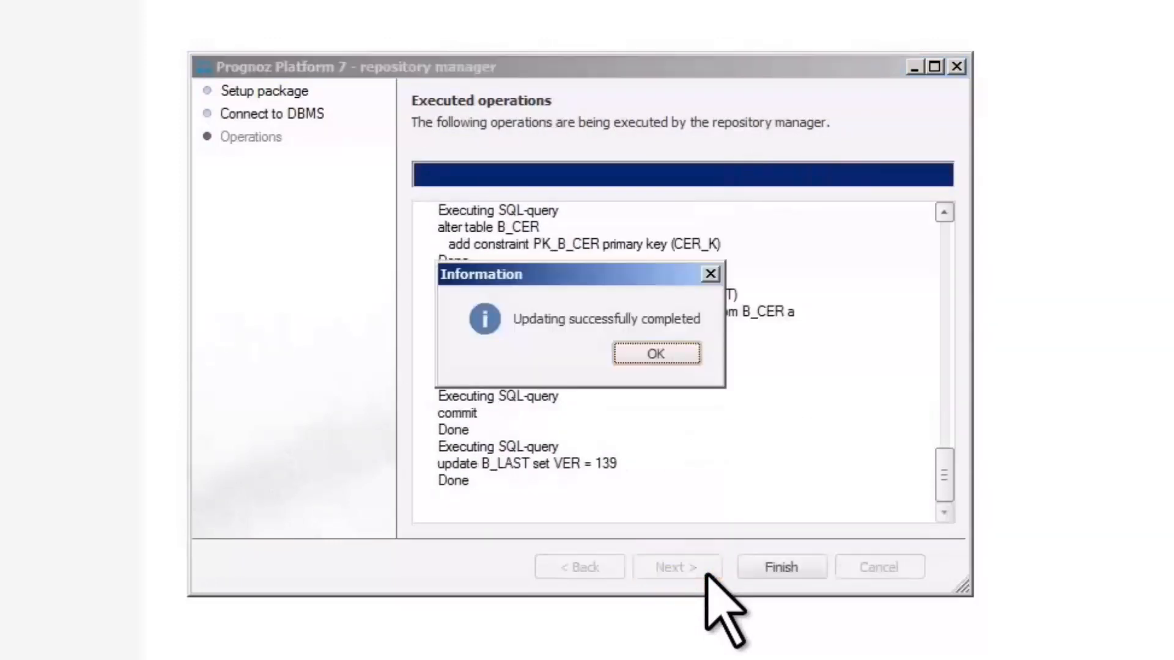
{"action": "left_click", "coordinate": [674, 353]}
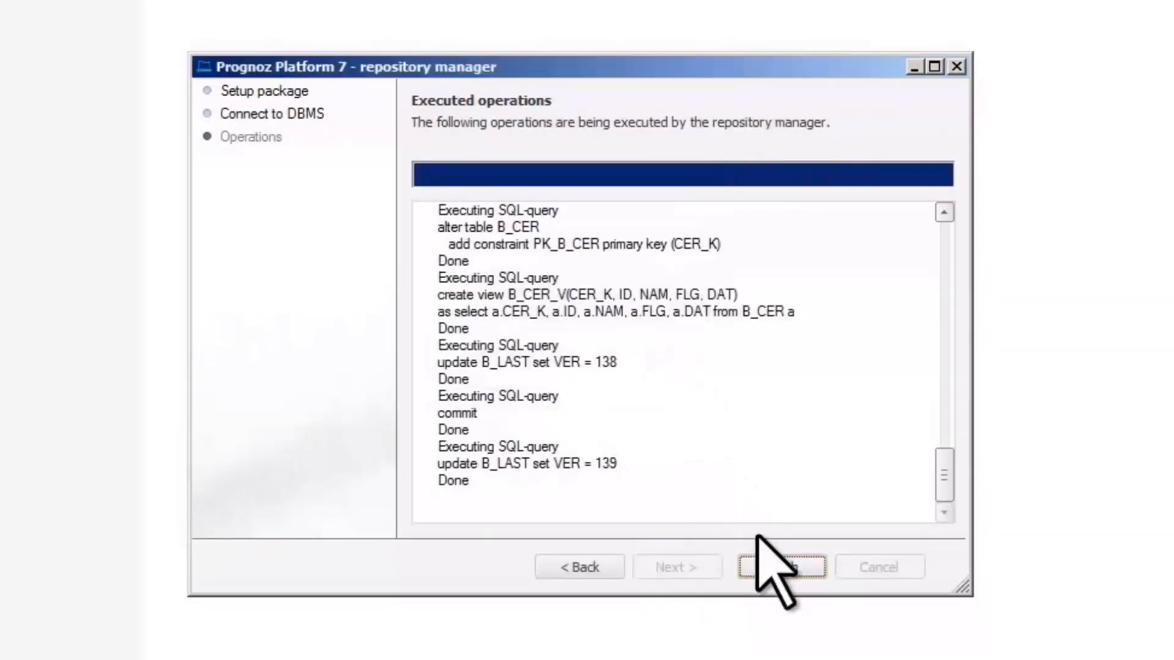
{"action": "left_click", "coordinate": [775, 567]}
{"action": "left_click", "coordinate": [699, 363]}
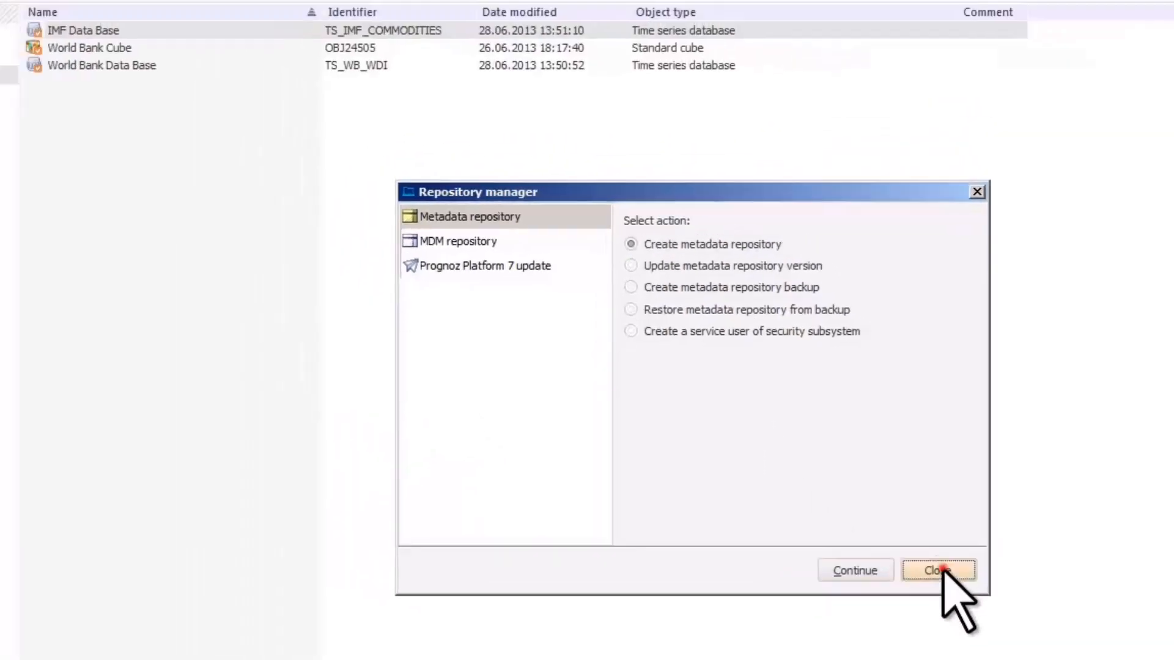
{"action": "left_click", "coordinate": [868, 538]}
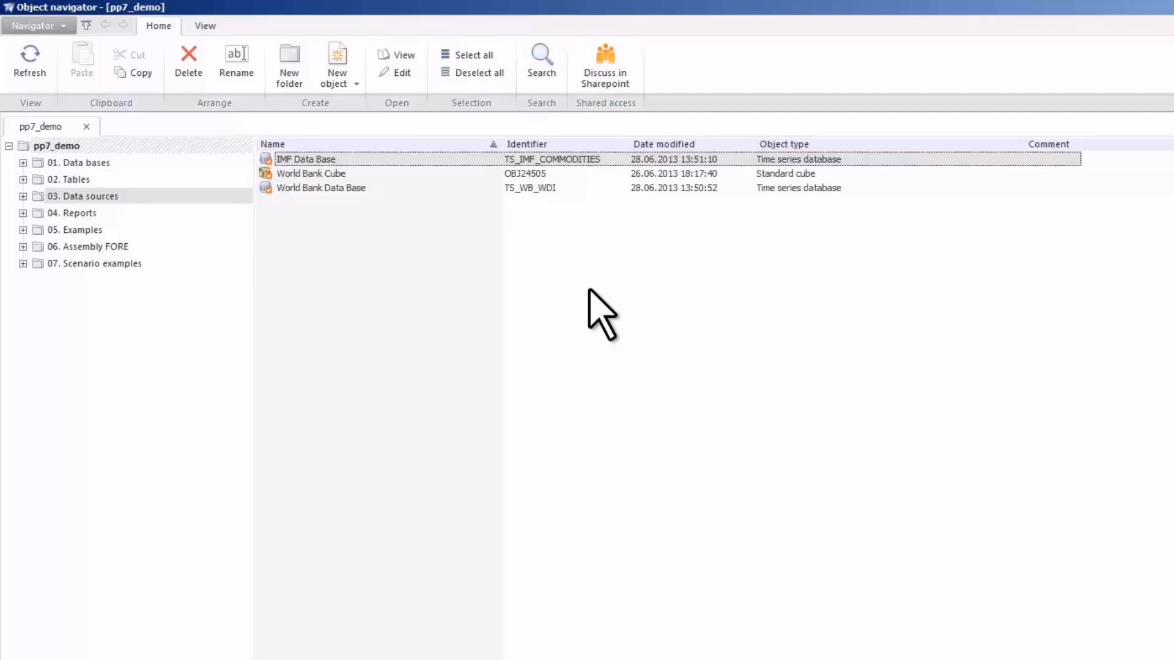
{"action": "left_click", "coordinate": [345, 78]}
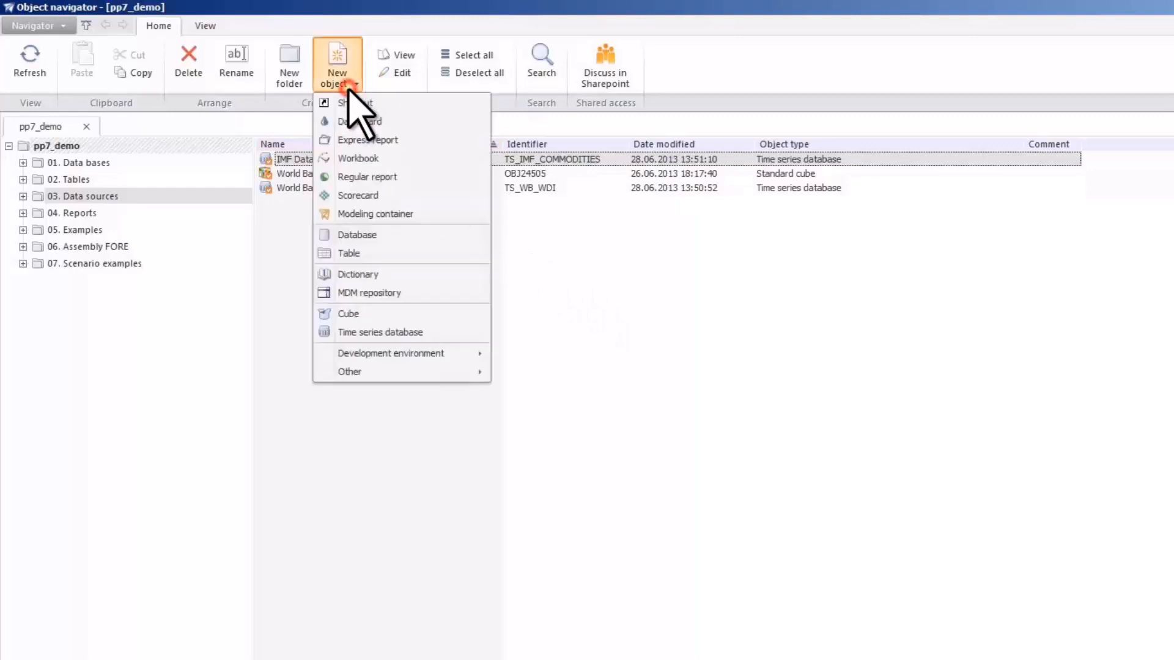
{"action": "left_click", "coordinate": [289, 130]}
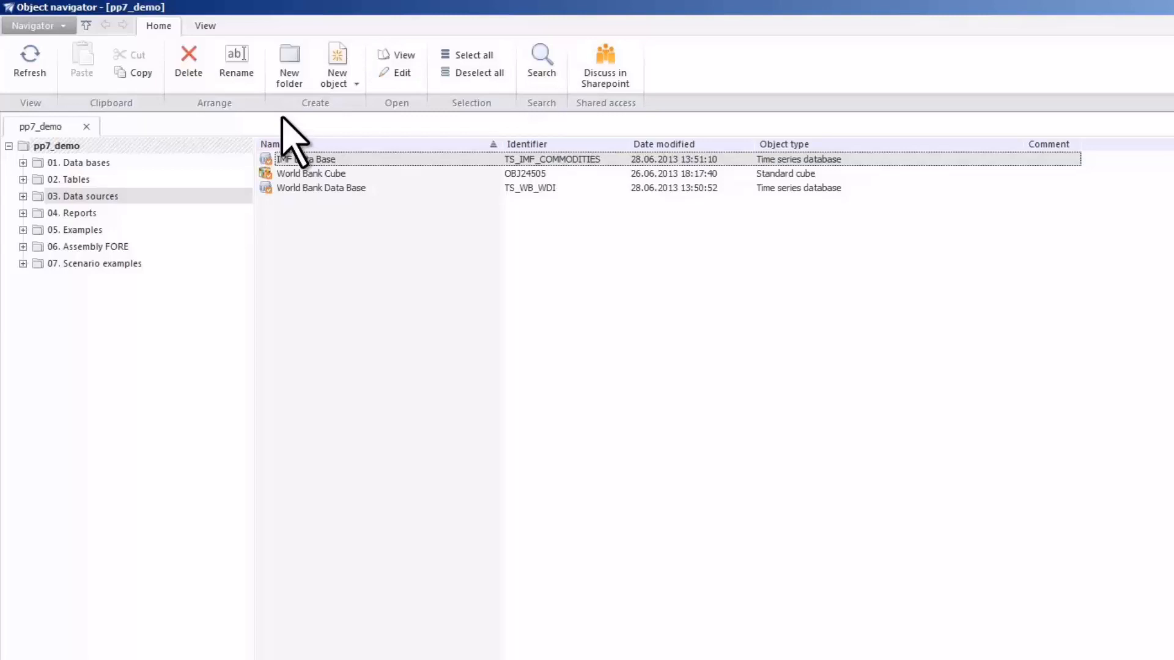
- Show the Data sources objects as small, large and extra large icons, list and finally table, and sort them by identifier
{"action": "left_click", "coordinate": [197, 25]}
{"action": "left_click", "coordinate": [150, 54]}
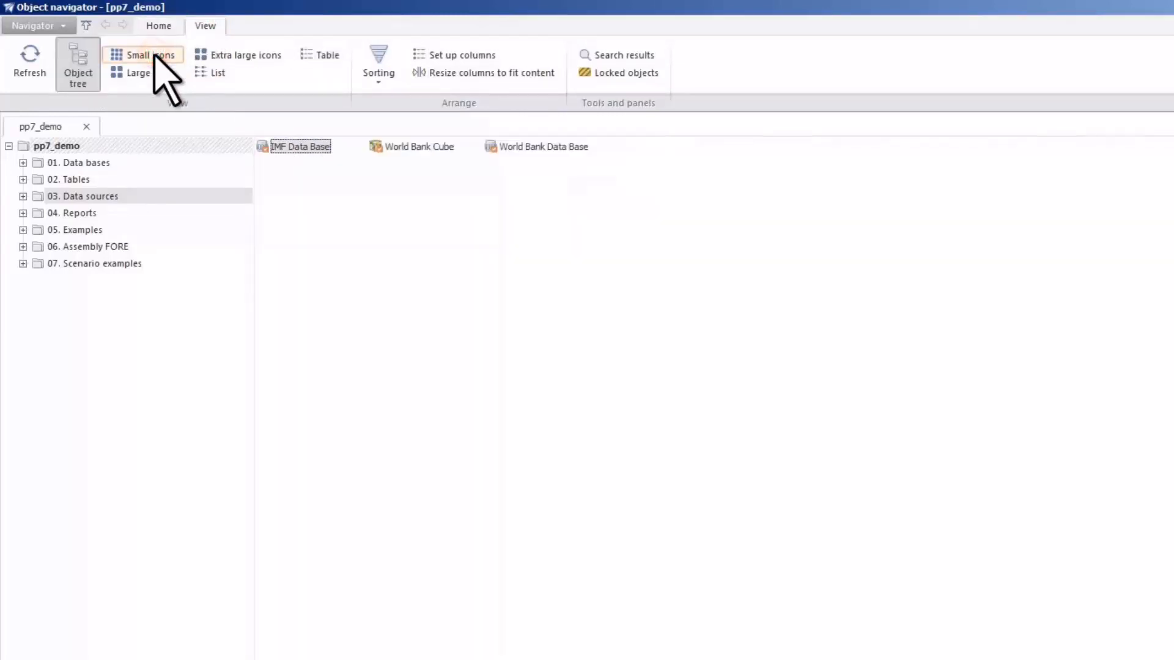
{"action": "left_click", "coordinate": [151, 73]}
{"action": "left_click", "coordinate": [213, 56]}
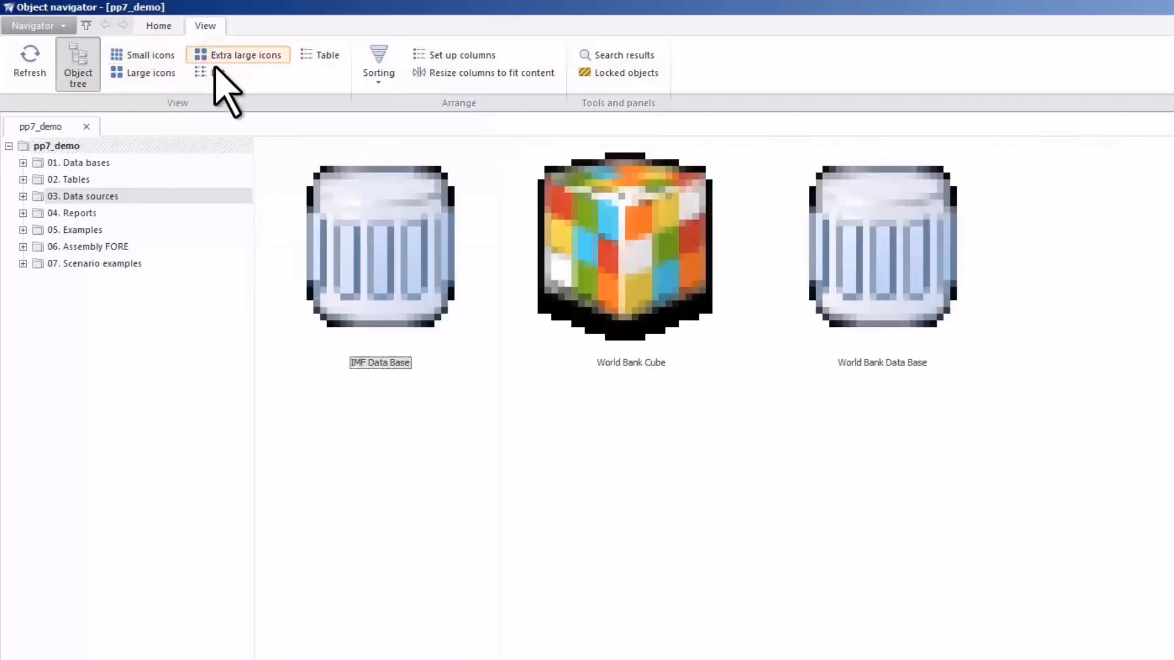
{"action": "left_click", "coordinate": [214, 73]}
{"action": "left_click", "coordinate": [318, 56]}
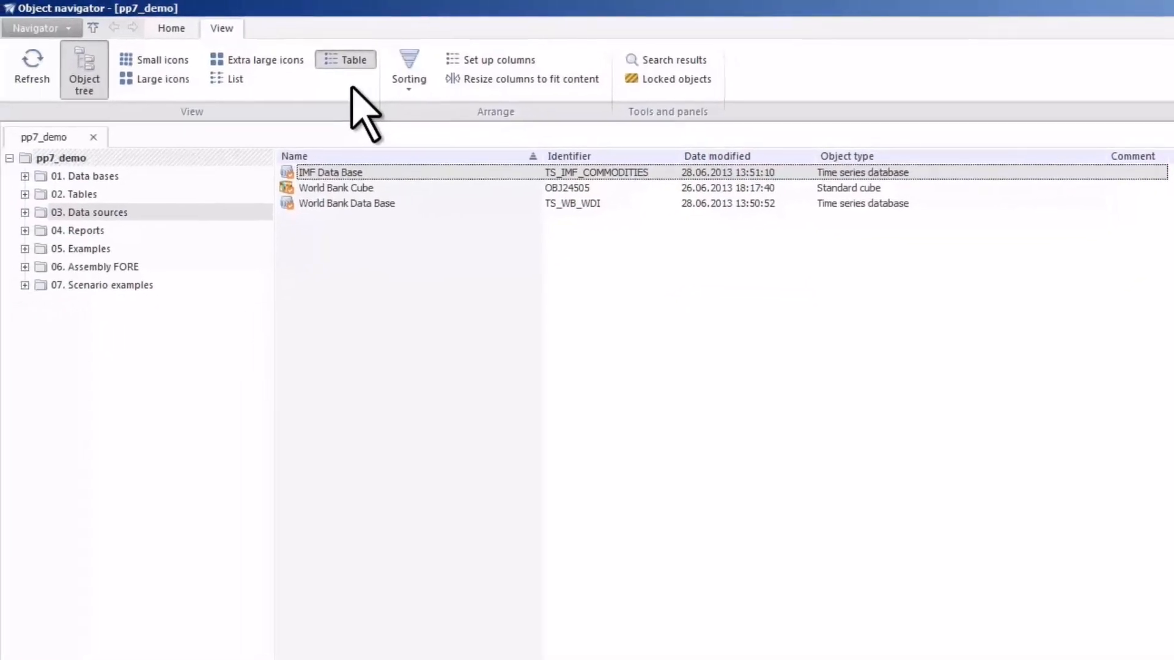
{"action": "left_click", "coordinate": [621, 156]}
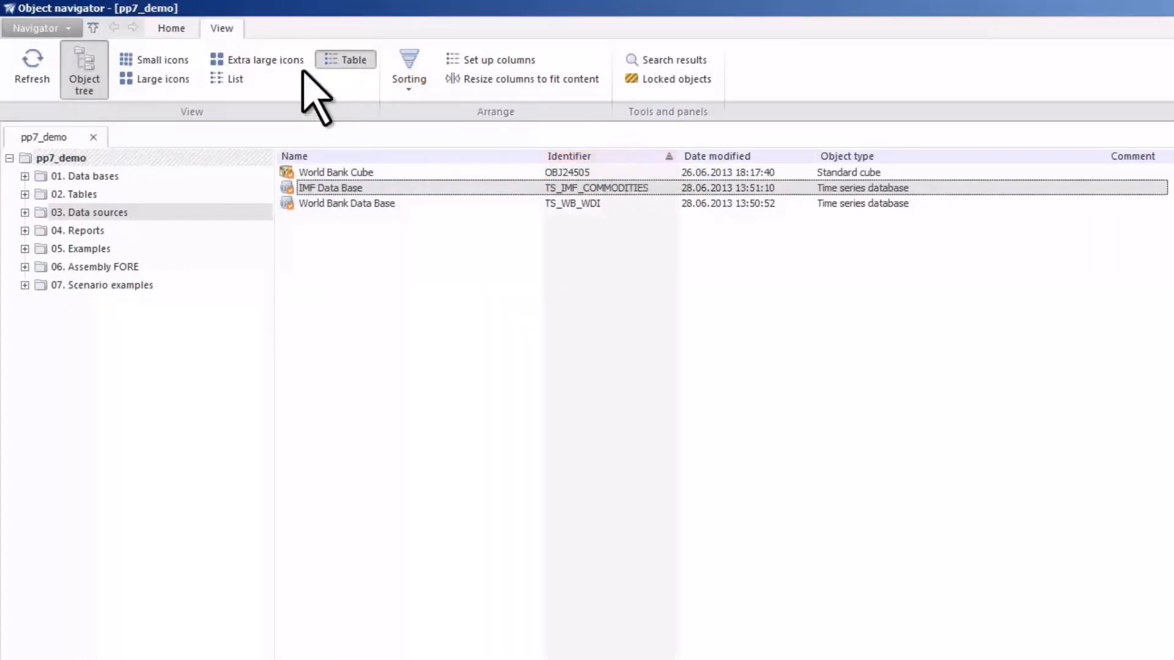
- Search the repository for objects with "report" in their names and go to the next match
{"action": "left_click", "coordinate": [174, 28]}
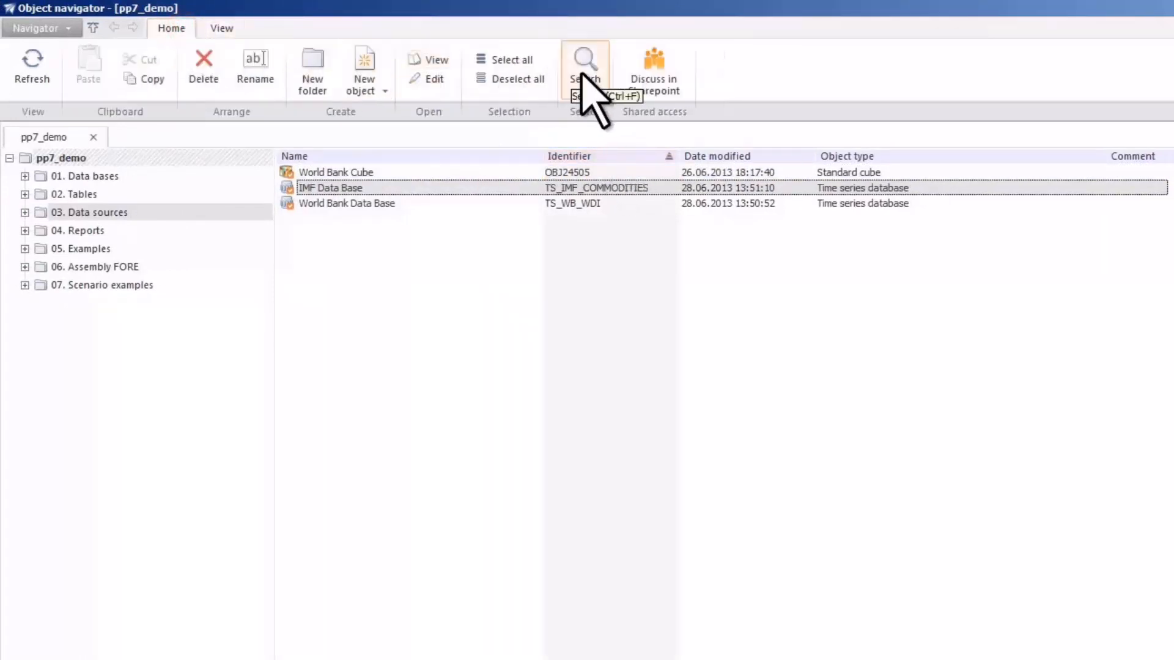
{"action": "left_click", "coordinate": [585, 82]}
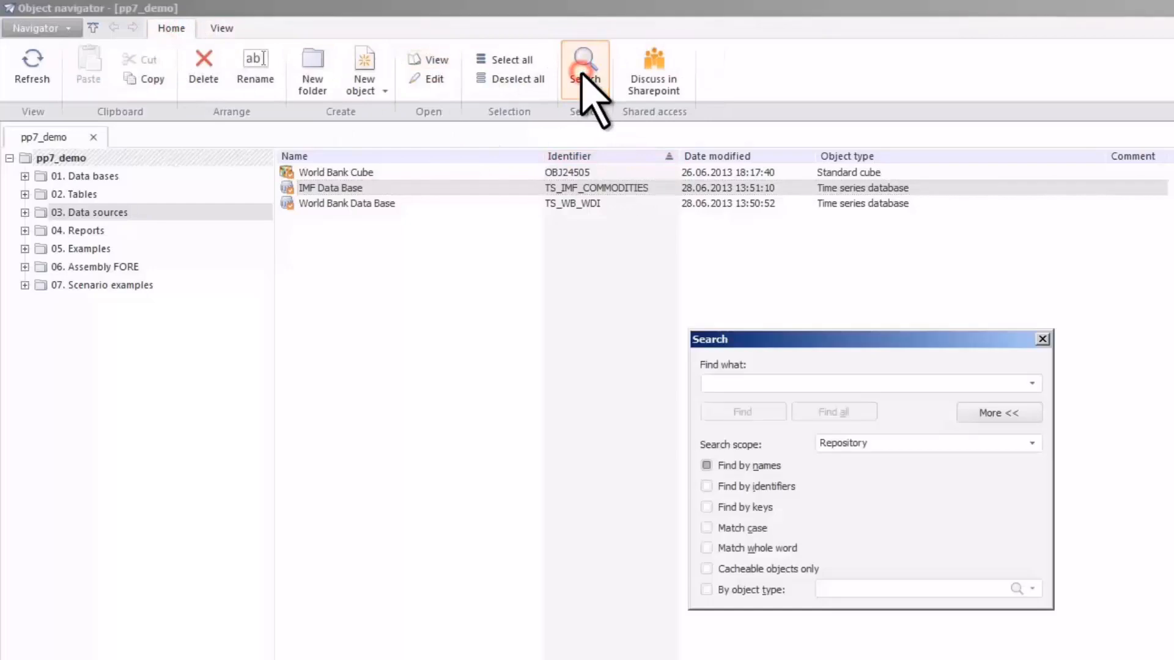
{"action": "type", "text": "report"}
{"action": "left_click", "coordinate": [759, 416]}
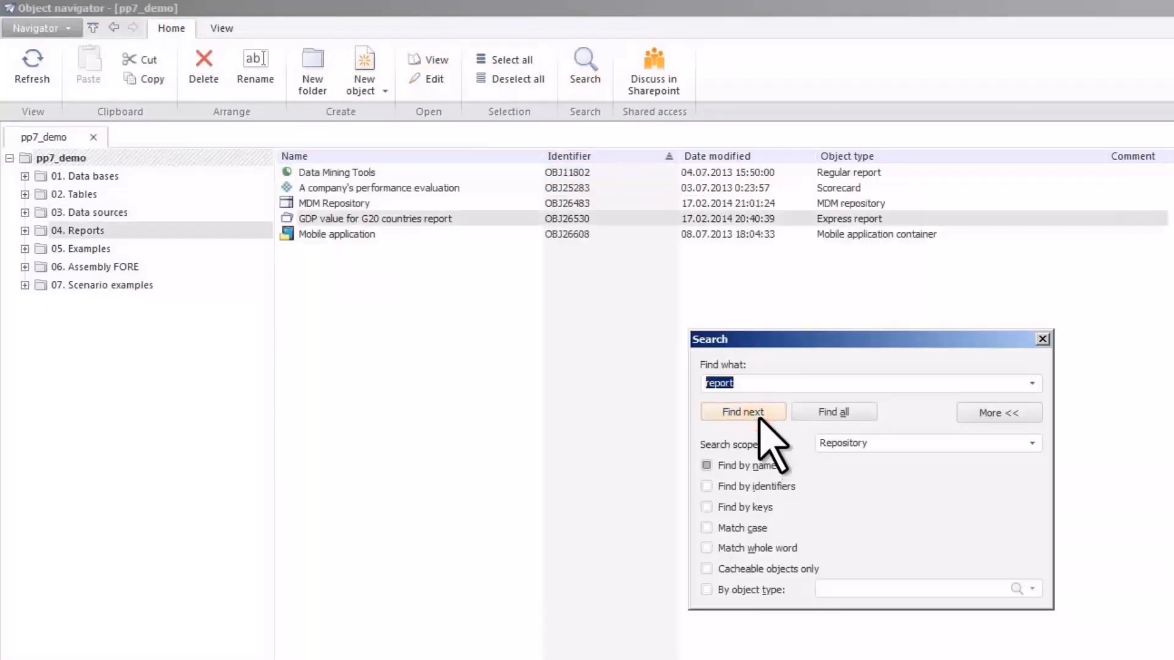
{"action": "left_click", "coordinate": [760, 417]}
- Search the repository by object type only, without matching names, for all objects of type Time series database
{"action": "left_click", "coordinate": [707, 466]}
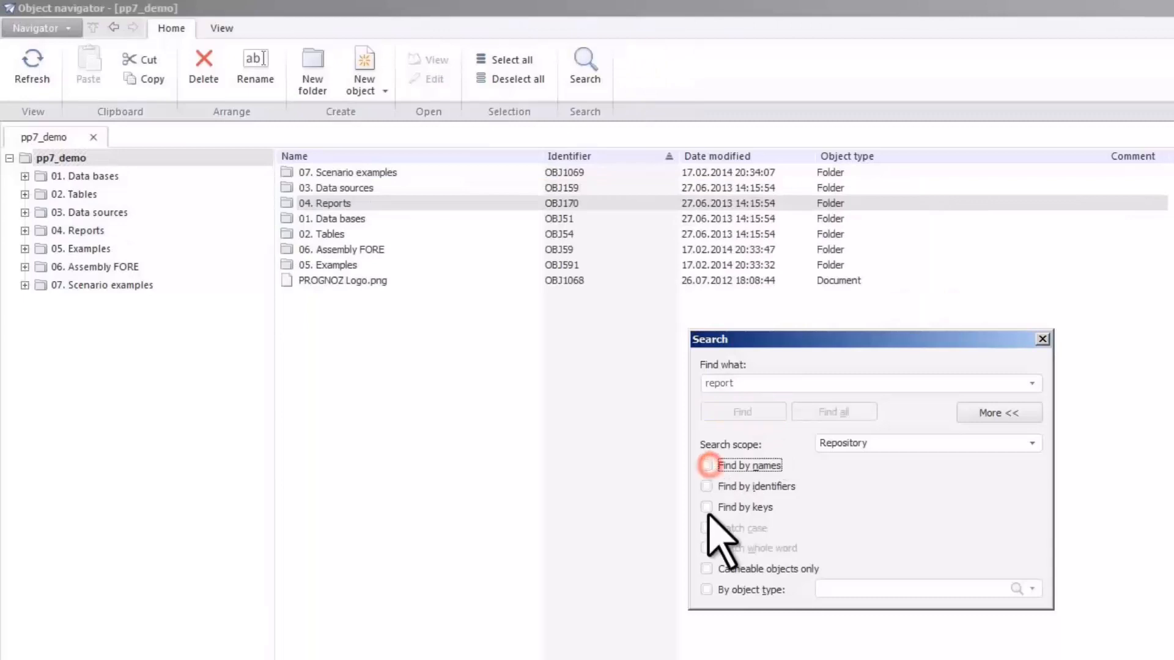
{"action": "left_click", "coordinate": [707, 589]}
{"action": "left_click", "coordinate": [1031, 589]}
{"action": "left_click_drag", "start_coordinate": [694, 420], "coordinate": [695, 428]}
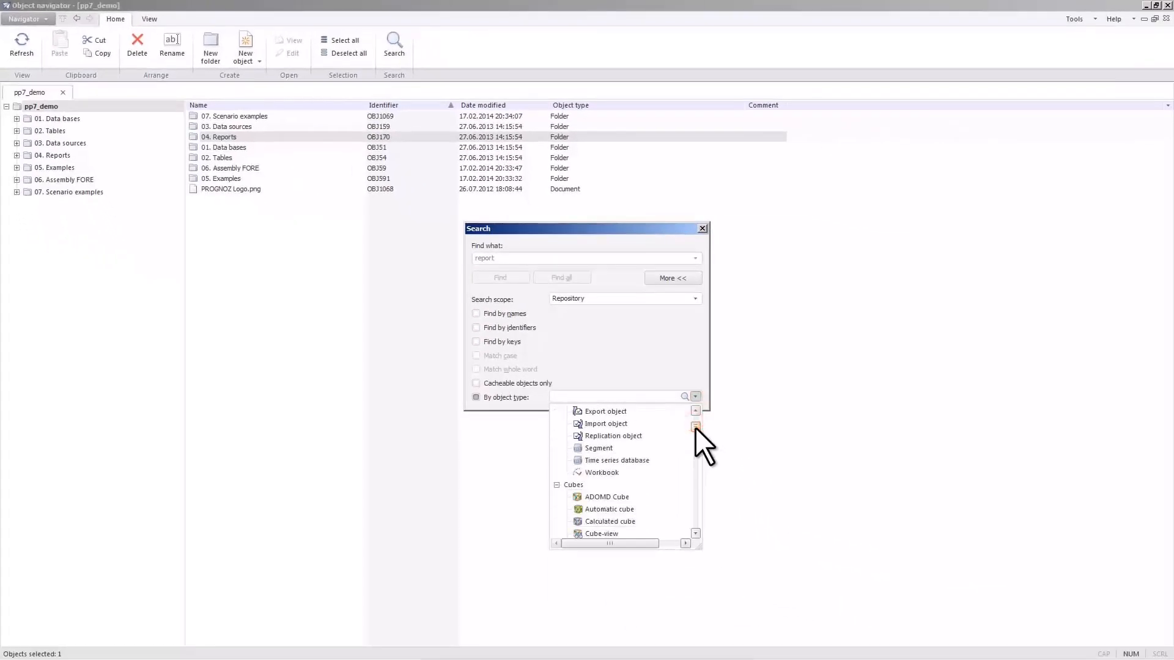
{"action": "left_click", "coordinate": [636, 461]}
{"action": "left_click", "coordinate": [576, 278]}
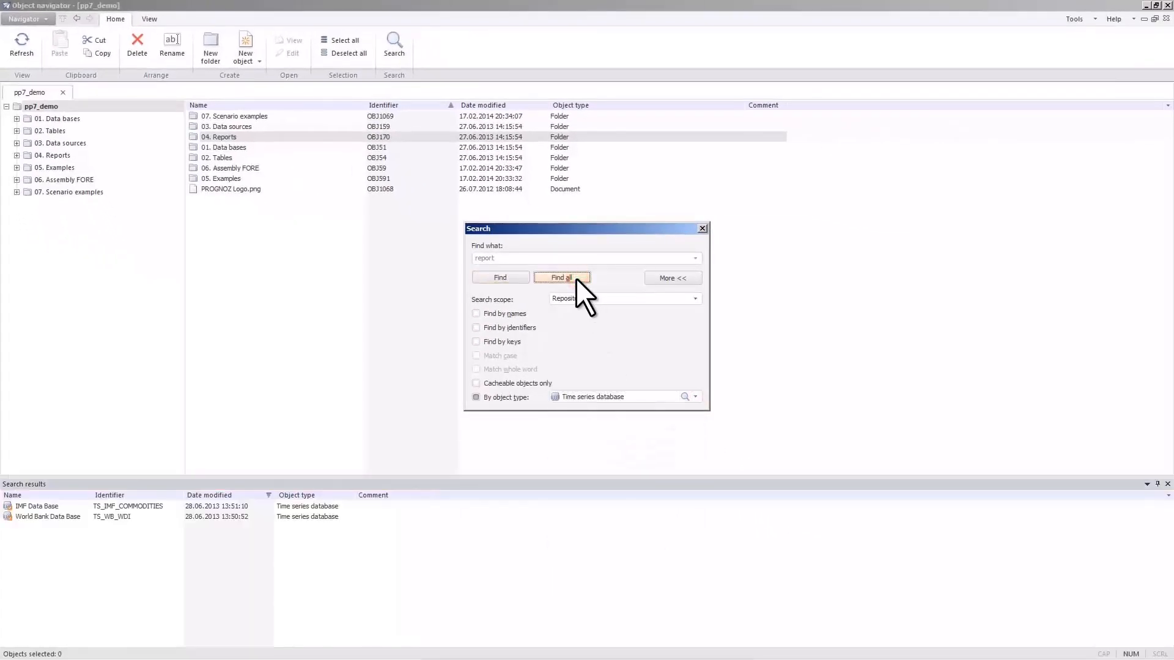
- Locate World Bank Data Base in its folder from the search results and close the search window and results
{"action": "left_click", "coordinate": [57, 517]}
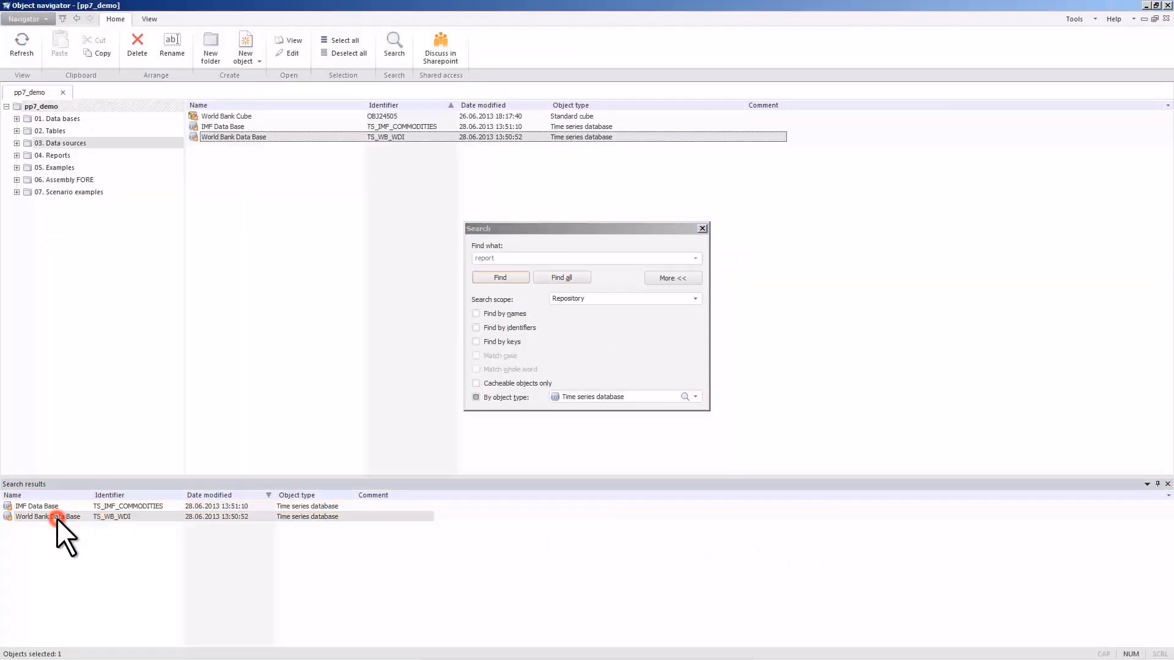
{"action": "left_click", "coordinate": [701, 229]}
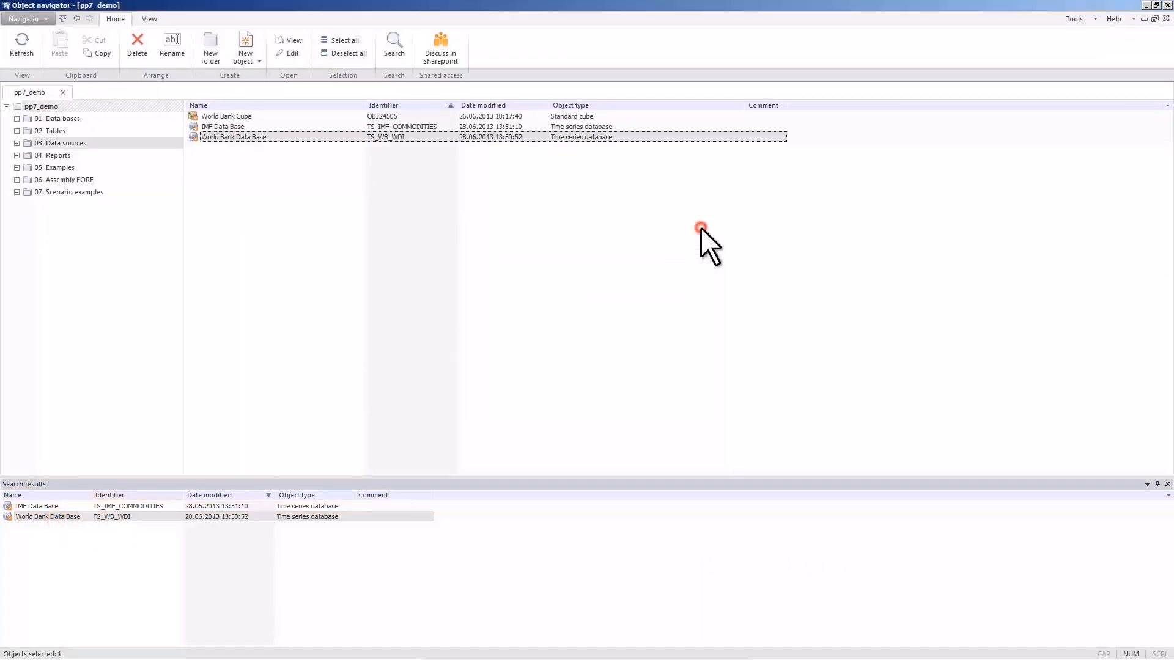
{"action": "left_click", "coordinate": [1166, 483]}
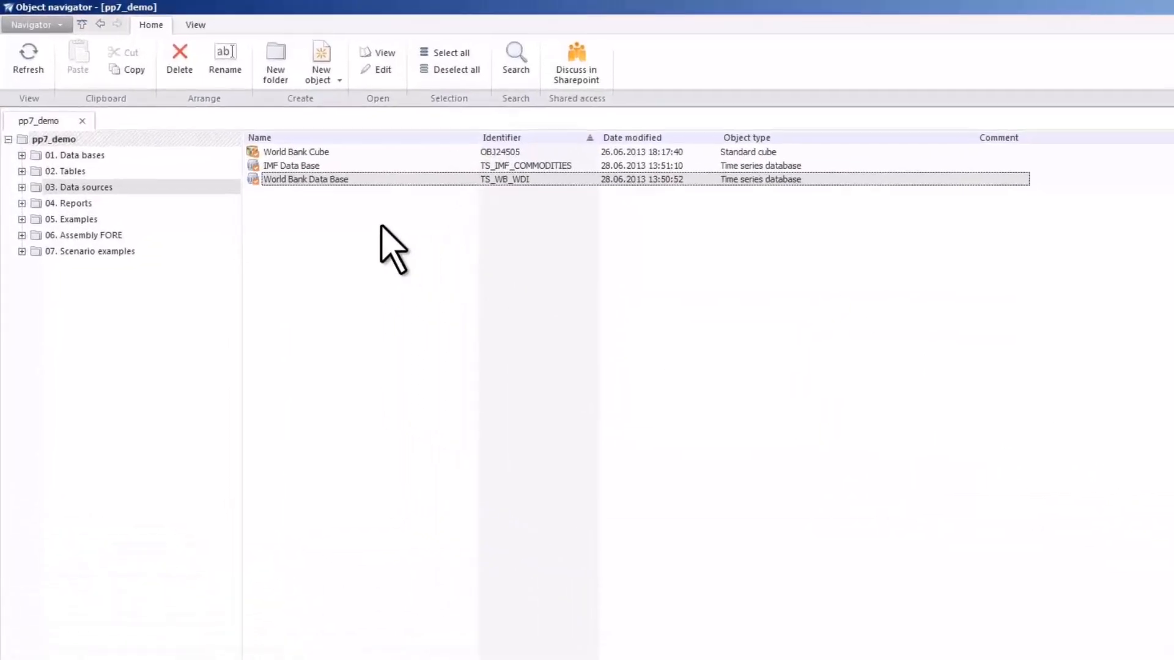
- Open the properties of World Bank Data Base and examine its general details, component objects, objects that include it and cache settings
{"action": "right_click", "coordinate": [252, 146]}
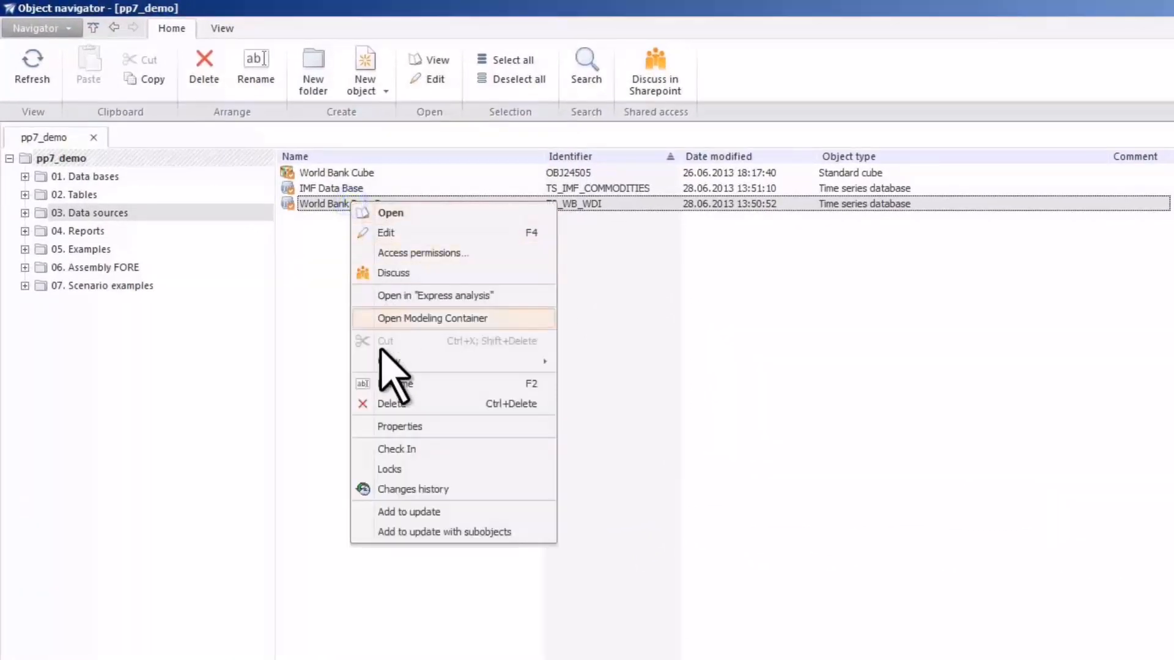
{"action": "left_click", "coordinate": [382, 426]}
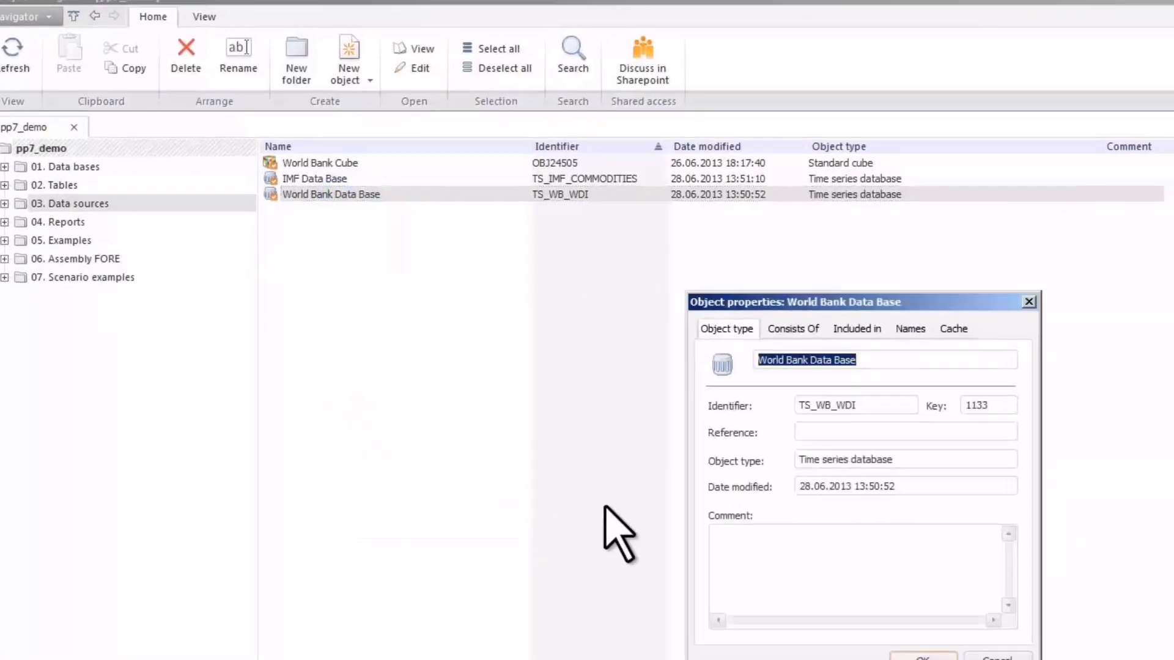
{"action": "left_click", "coordinate": [741, 559]}
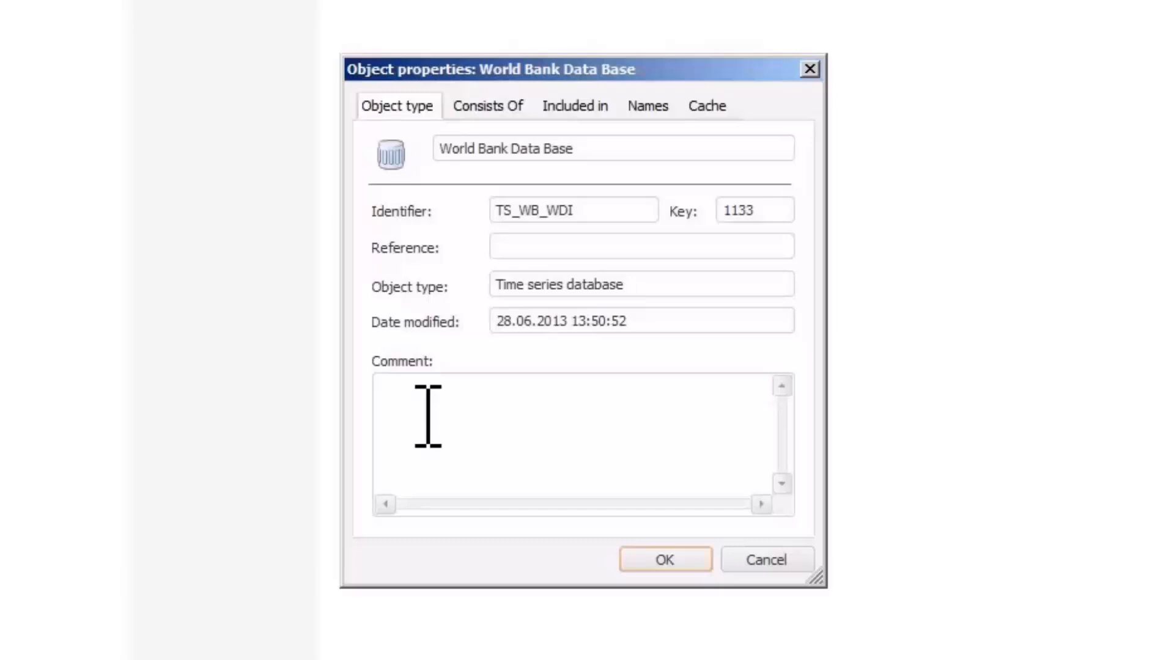
{"action": "left_click", "coordinate": [486, 107]}
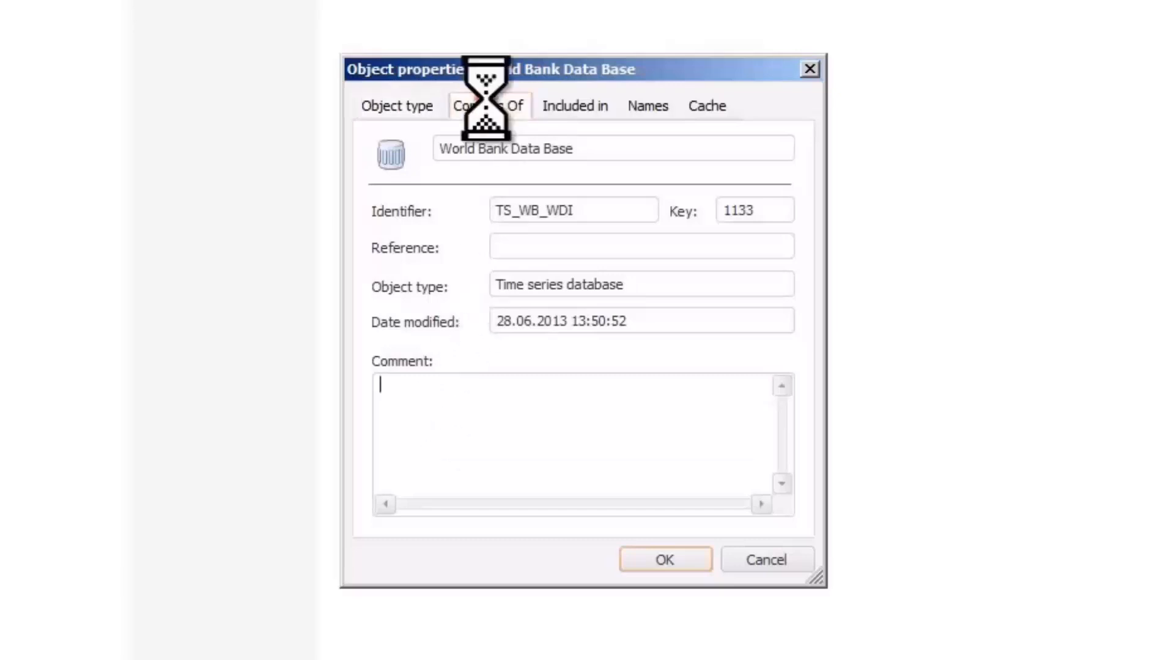
{"action": "left_click", "coordinate": [407, 176]}
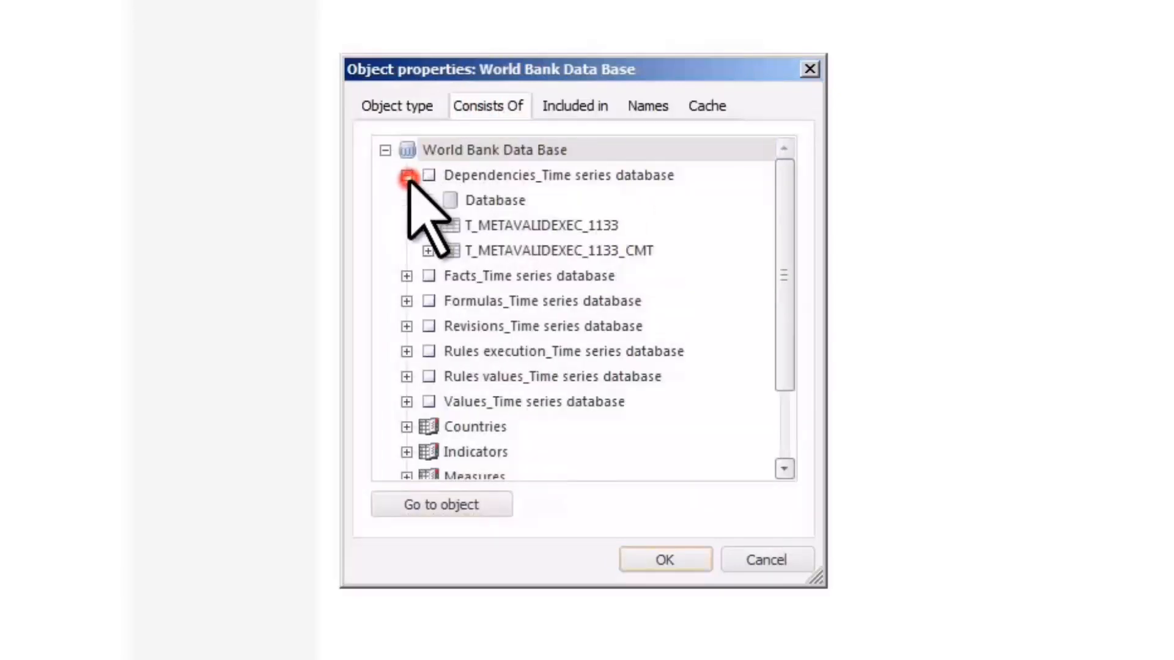
{"action": "left_click", "coordinate": [587, 111]}
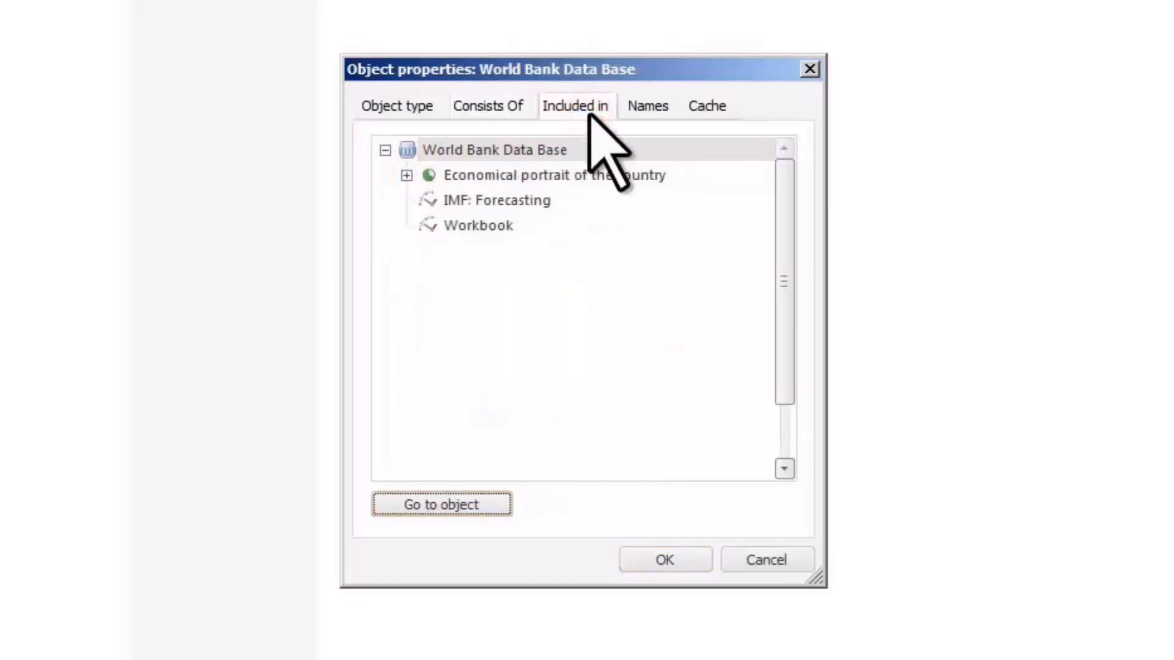
{"action": "left_click", "coordinate": [703, 112]}
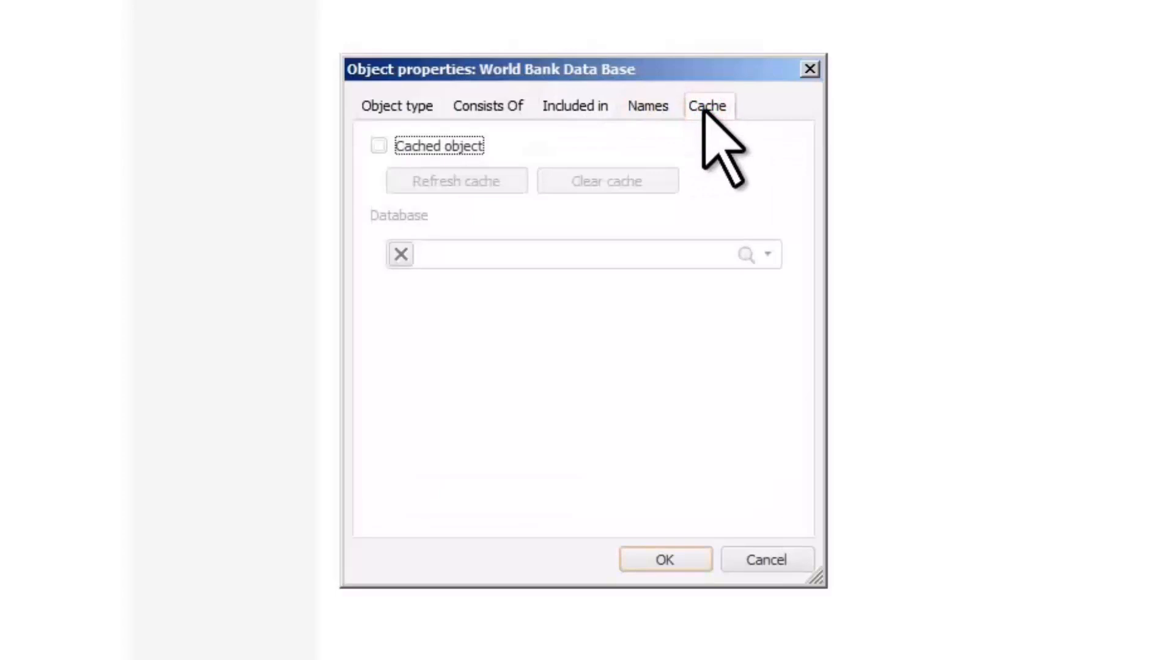
- Add the Russian (Russia) name "База данных WB: показатели экономического развития" to World Bank Data Base and save its properties
{"action": "left_click", "coordinate": [651, 113]}
{"action": "left_click", "coordinate": [767, 455]}
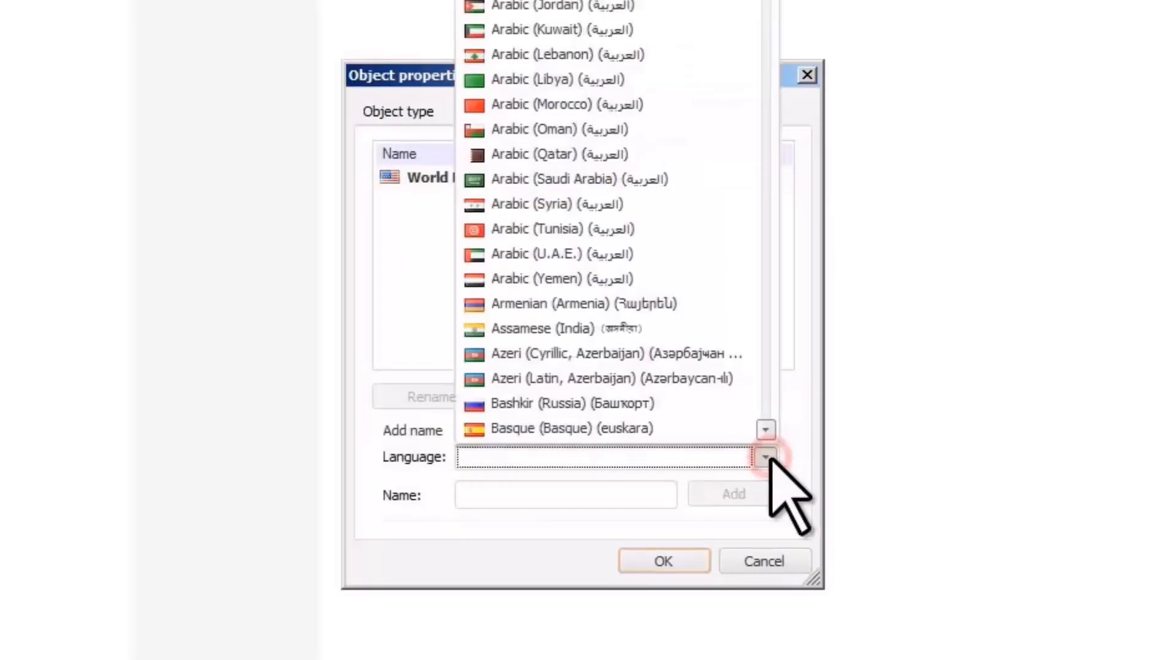
{"action": "left_click_drag", "start_coordinate": [700, 95], "coordinate": [715, 296]}
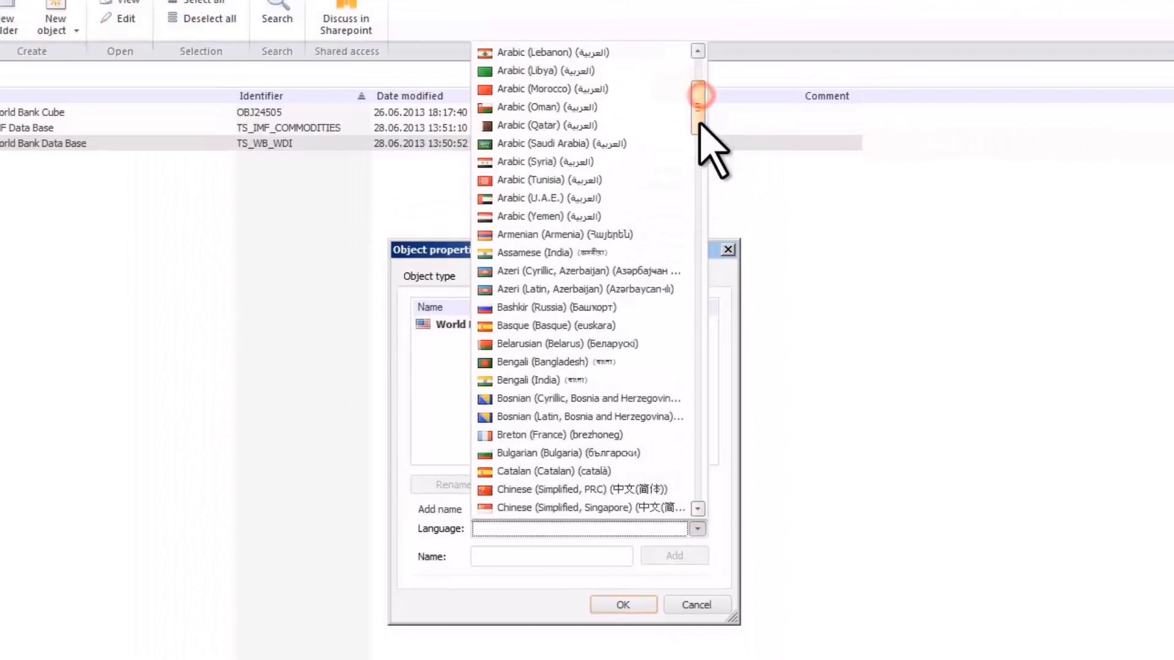
{"action": "left_click", "coordinate": [648, 305]}
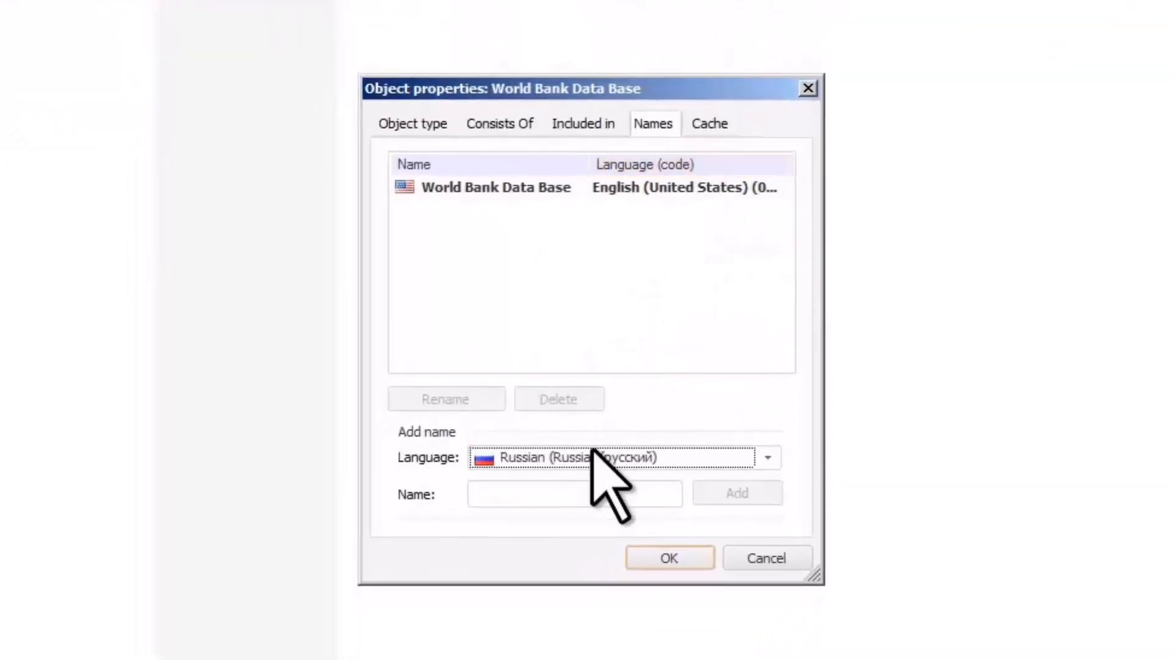
{"action": "left_click", "coordinate": [575, 507]}
{"action": "type", "text": "База данных WB: показатели экономического развития"}
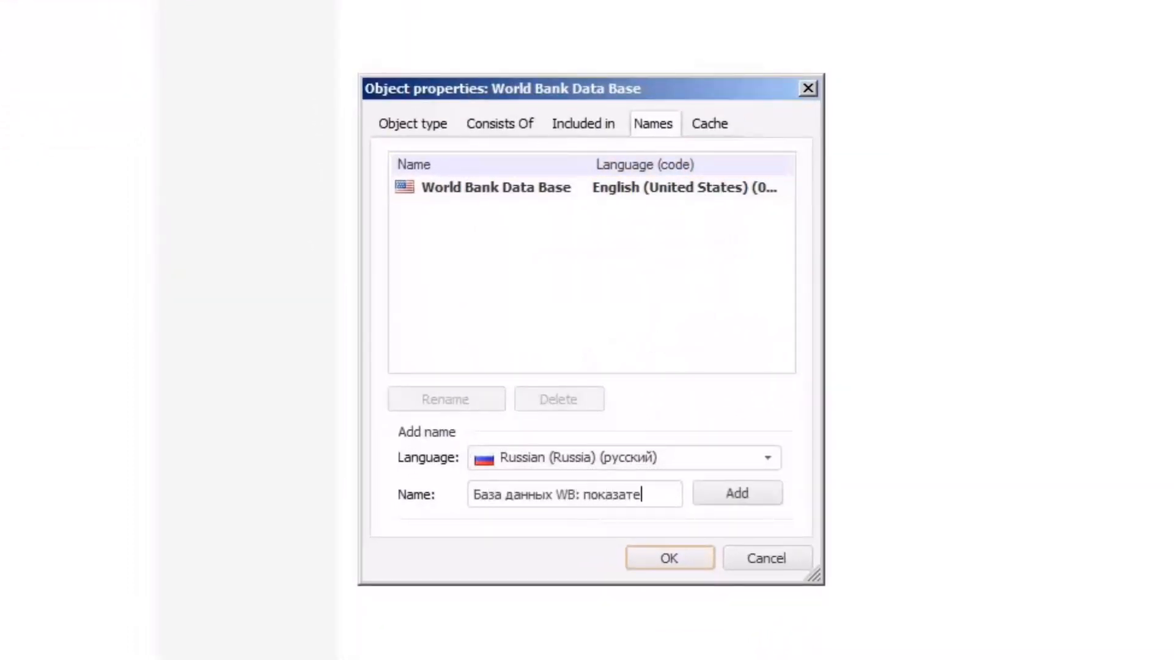
{"action": "left_click", "coordinate": [715, 496]}
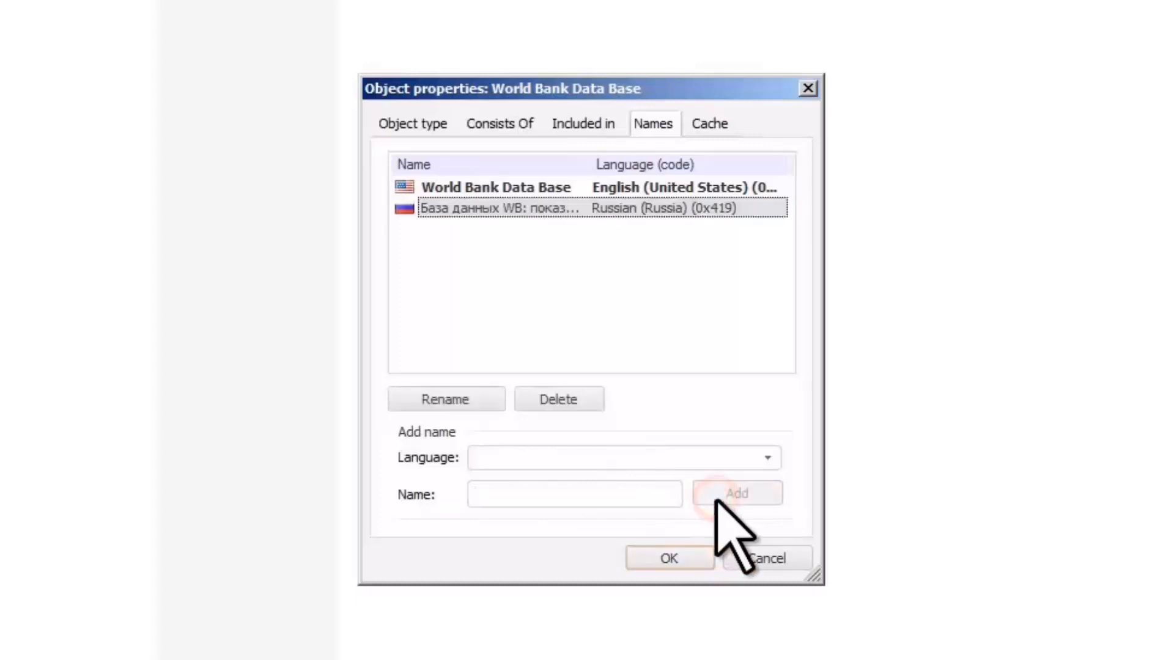
{"action": "left_click", "coordinate": [697, 556]}
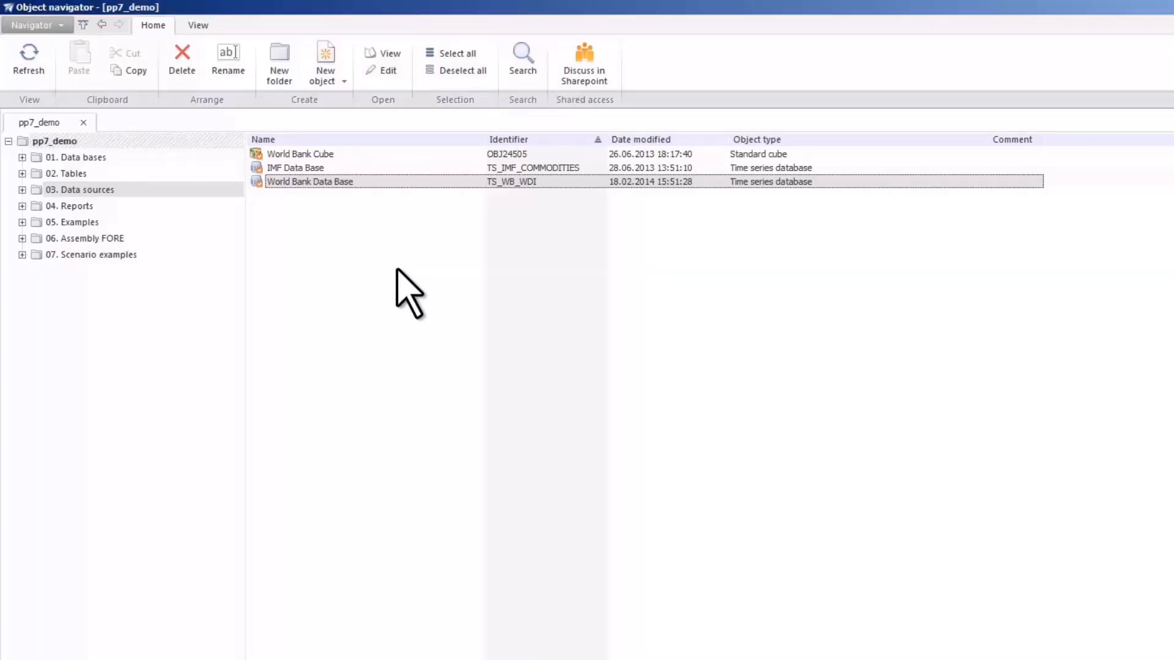
- Open World Bank Cube for editing, examine its dimensions and aggregation settings, and close it without saving
{"action": "right_click", "coordinate": [302, 155]}
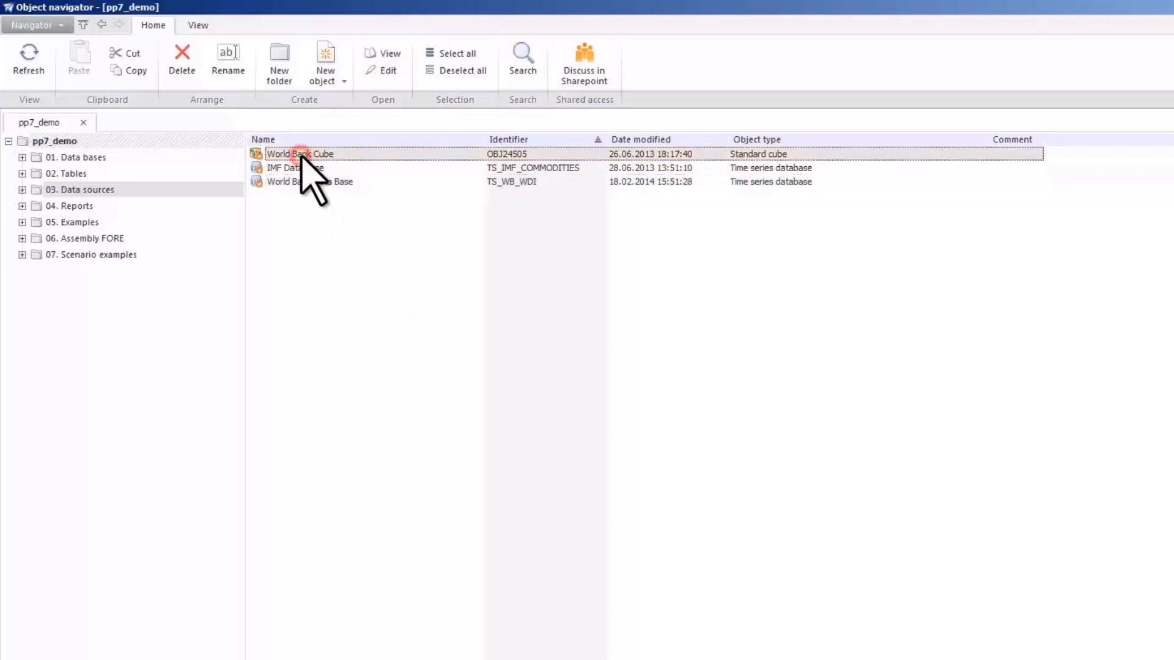
{"action": "left_click", "coordinate": [313, 183]}
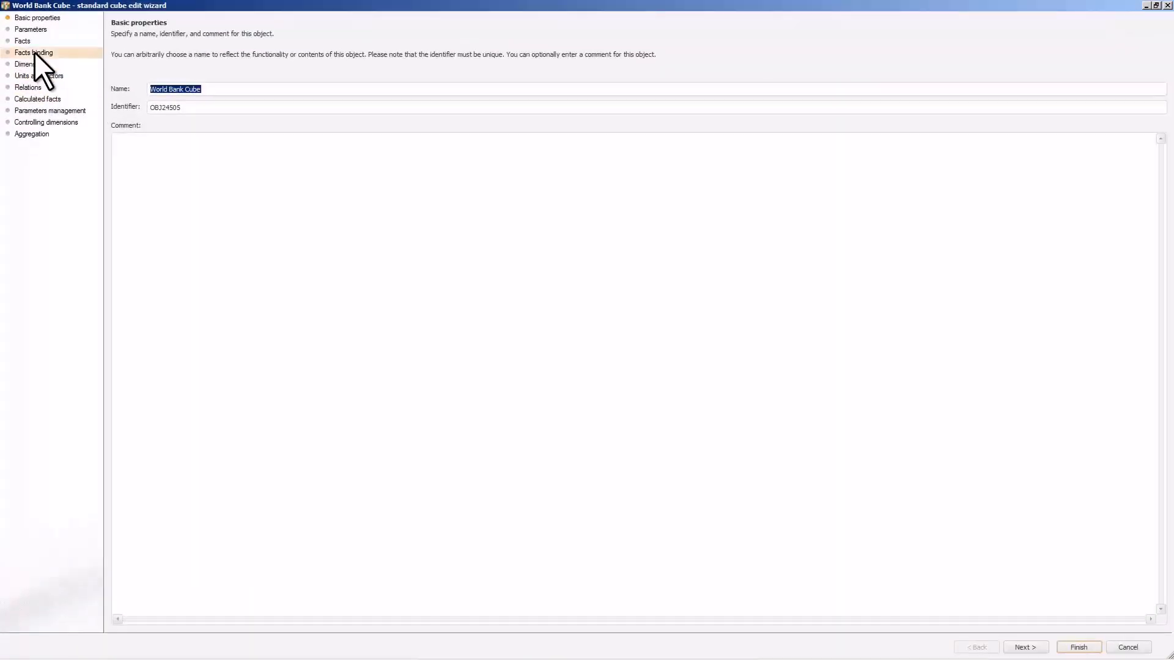
{"action": "left_click", "coordinate": [34, 52]}
{"action": "left_click", "coordinate": [37, 64]}
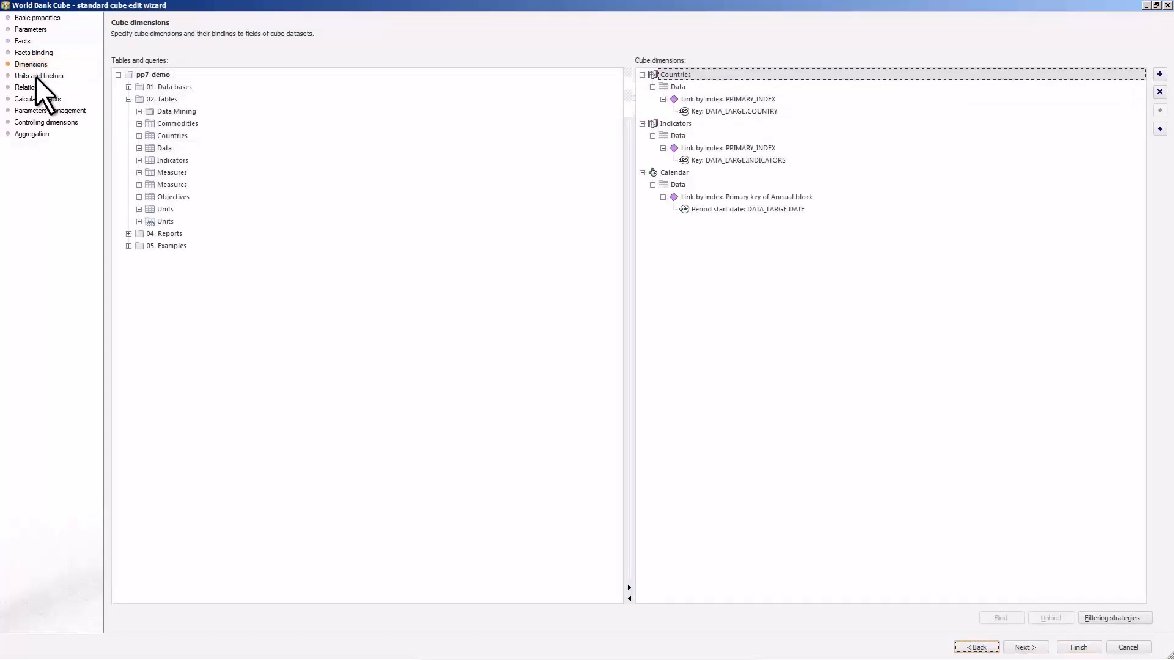
{"action": "left_click", "coordinate": [39, 133]}
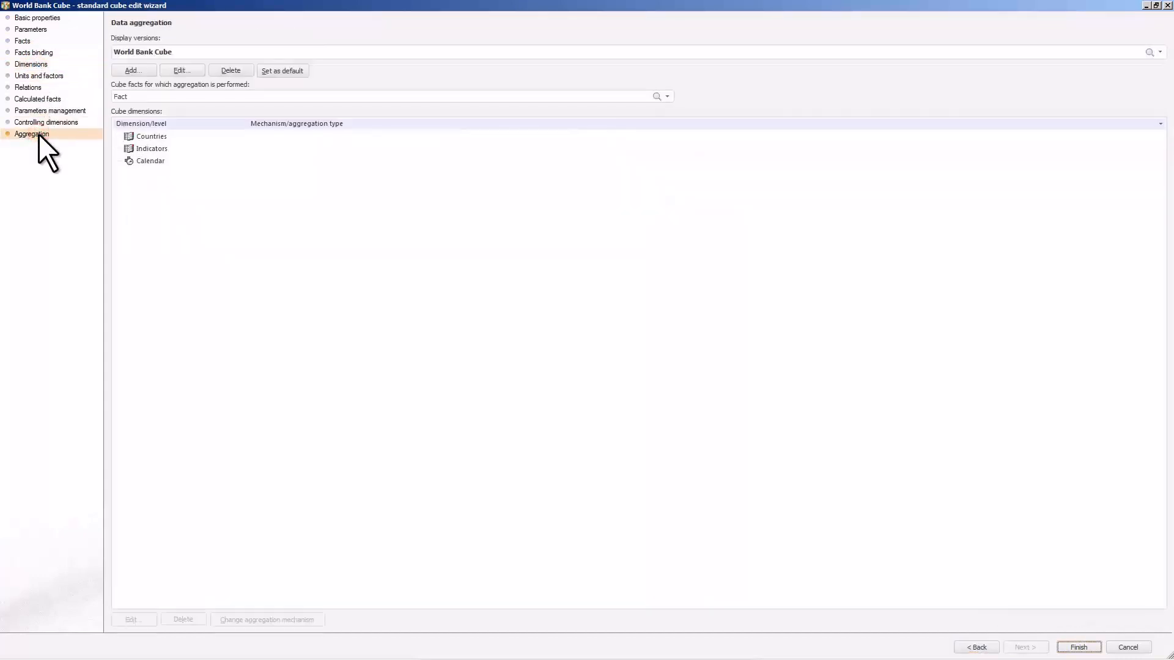
{"action": "left_click", "coordinate": [1167, 6]}
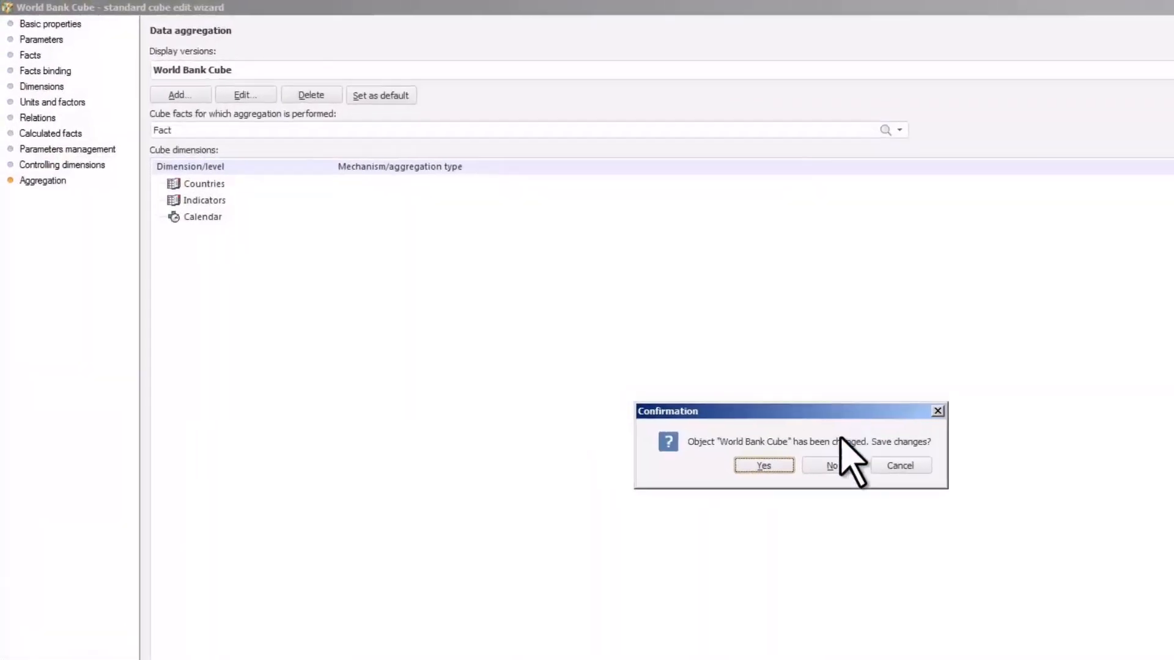
{"action": "left_click", "coordinate": [617, 345]}
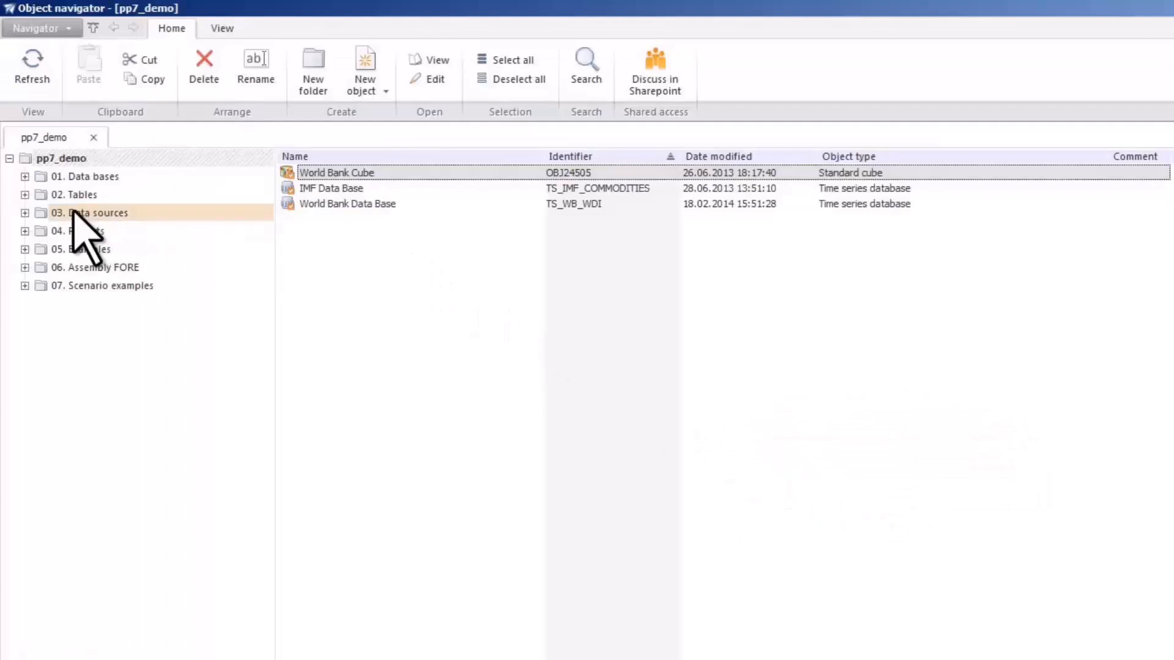
- Expand 03. Data sources to examine the contents and subfolders of World Bank Data Base, and collapse the folder again
{"action": "left_click", "coordinate": [25, 213]}
{"action": "left_click", "coordinate": [86, 249]}
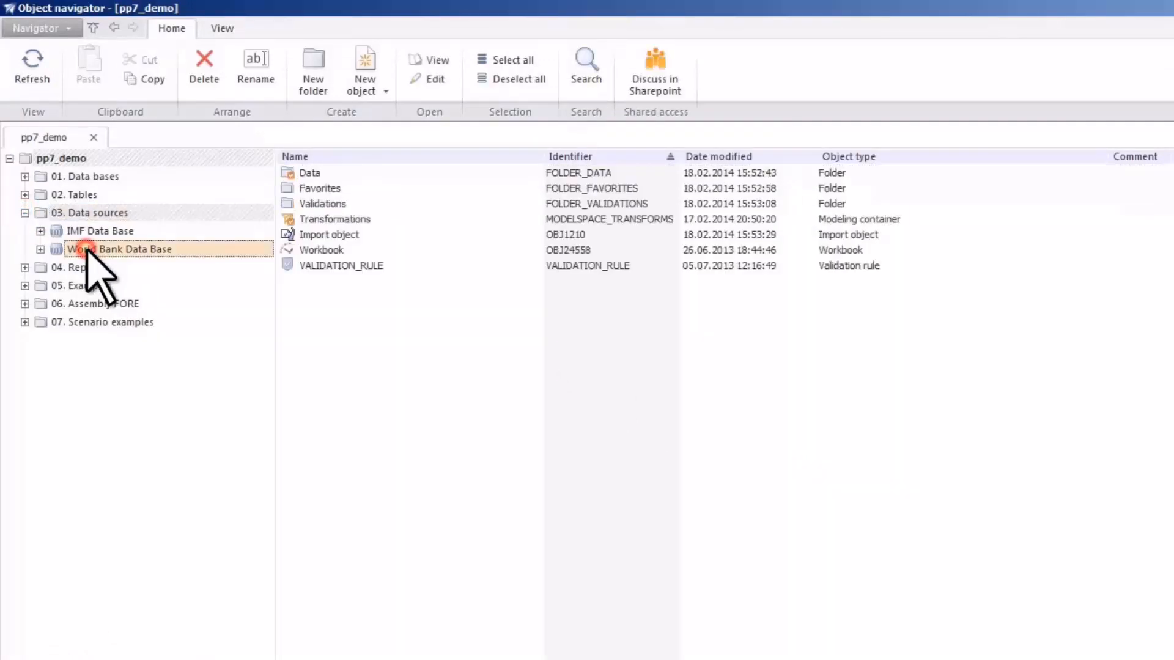
{"action": "left_click", "coordinate": [40, 249]}
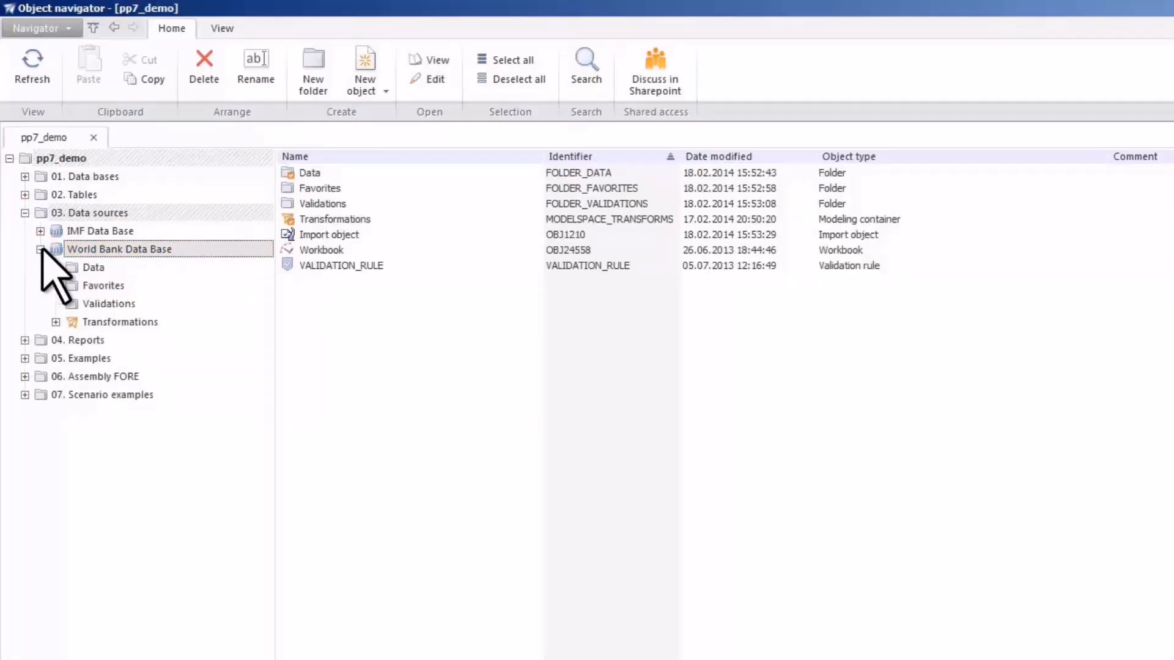
{"action": "left_click", "coordinate": [25, 212]}
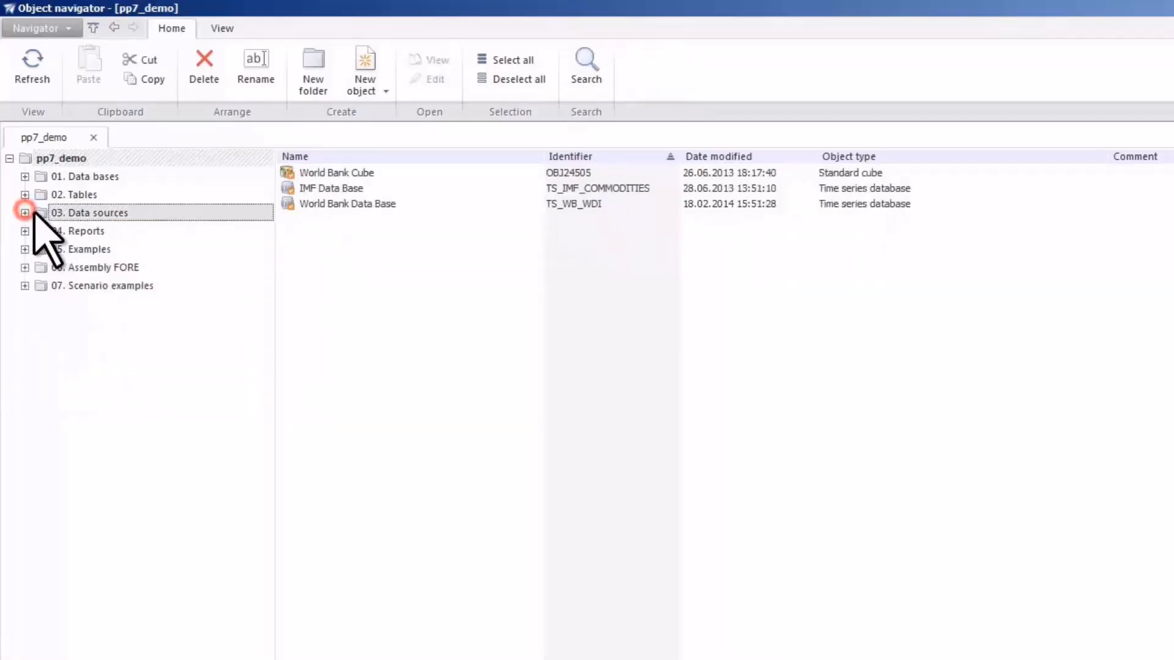
- Display the locked objects and check out GDP value for G20 countries report in the 04. Reports folder
{"action": "left_click", "coordinate": [72, 230]}
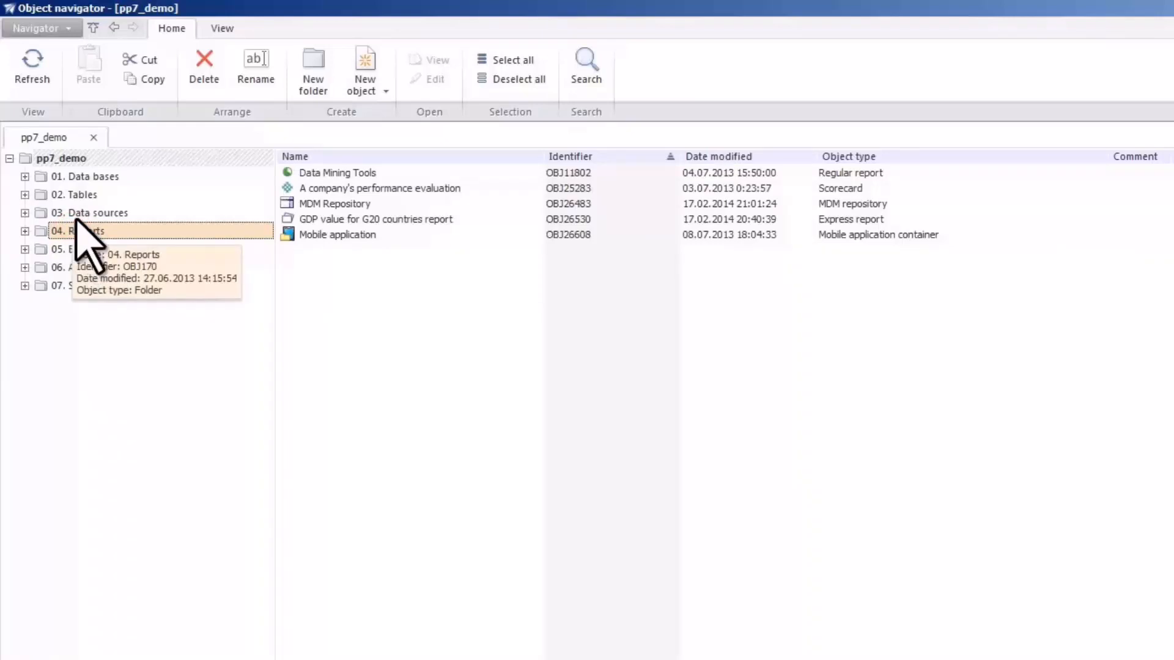
{"action": "left_click", "coordinate": [221, 28]}
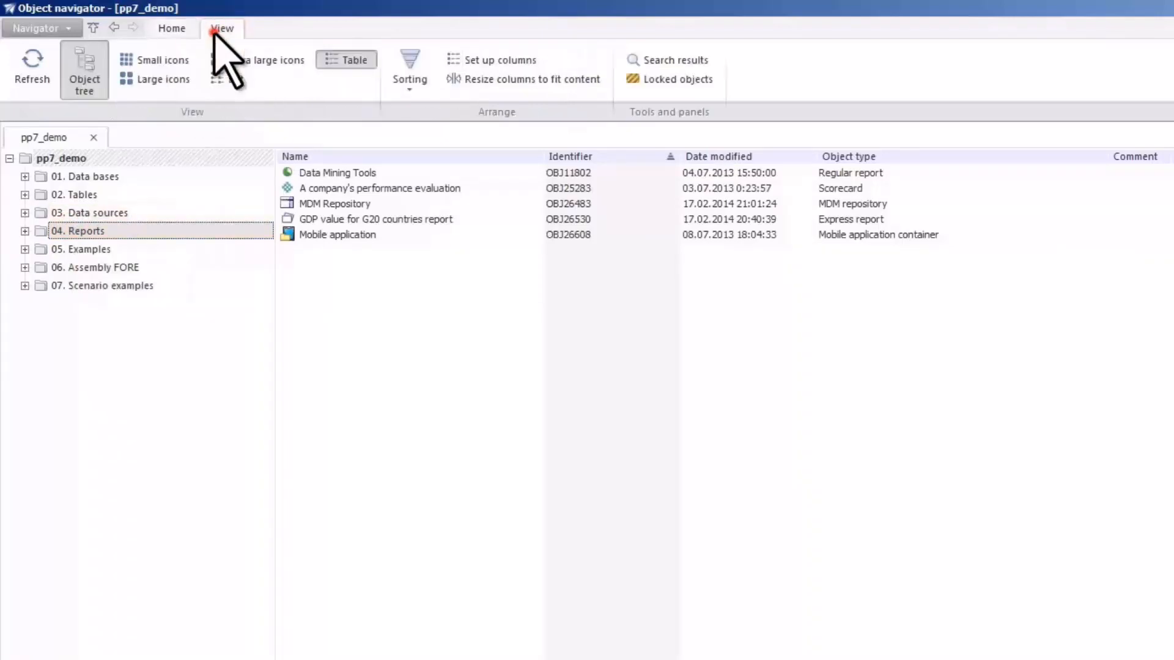
{"action": "left_click", "coordinate": [669, 80]}
{"action": "right_click", "coordinate": [391, 219]}
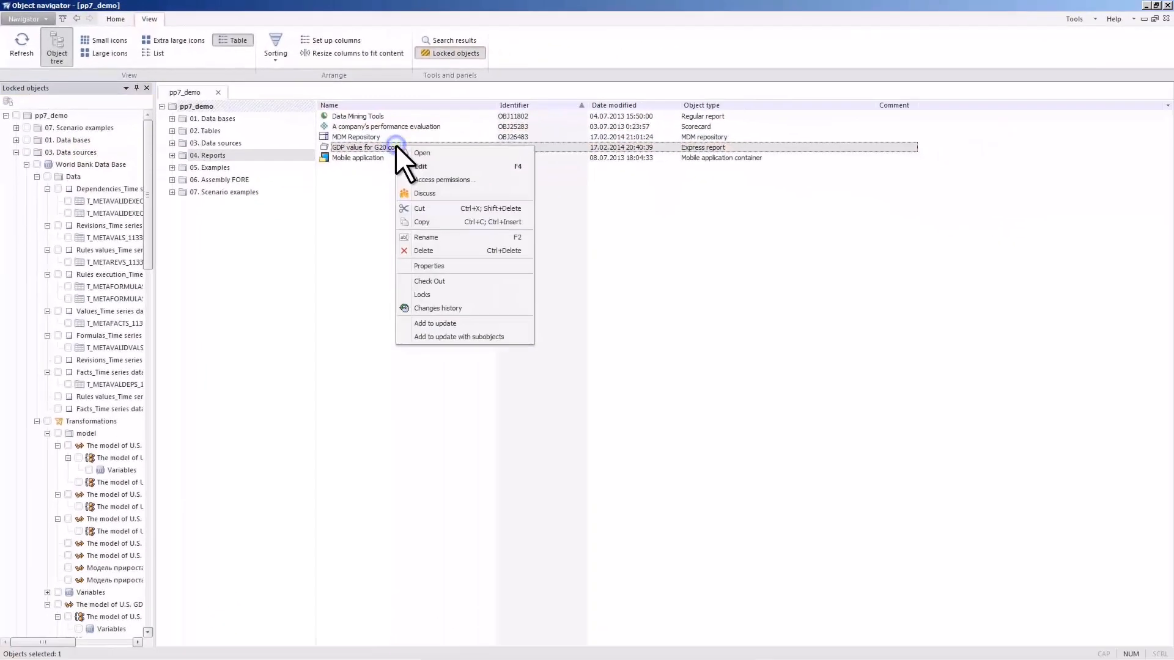
{"action": "left_click", "coordinate": [398, 279]}
- Open the pp7_demo repository a second time, signing in with the user name and account password
{"action": "left_click", "coordinate": [8, 21]}
{"action": "left_click", "coordinate": [42, 40]}
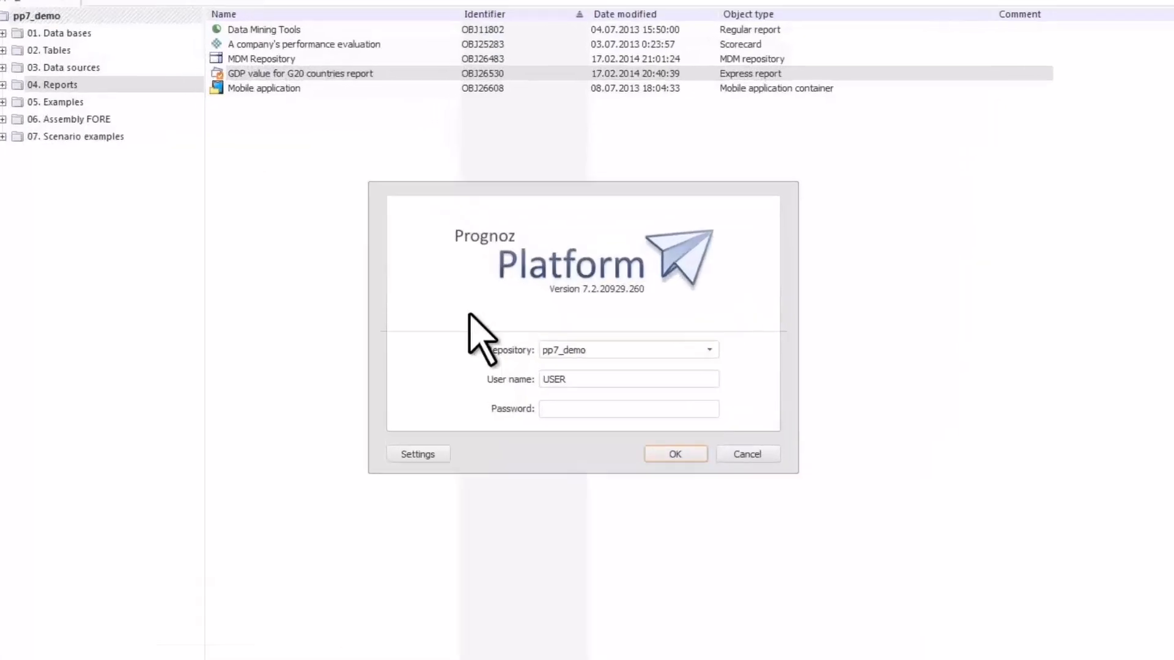
{"action": "left_click_drag", "start_coordinate": [572, 368], "coordinate": [552, 367]}
{"action": "type", "text": "USER"}
{"action": "type", "text": "****"}
{"action": "left_click", "coordinate": [727, 528]}
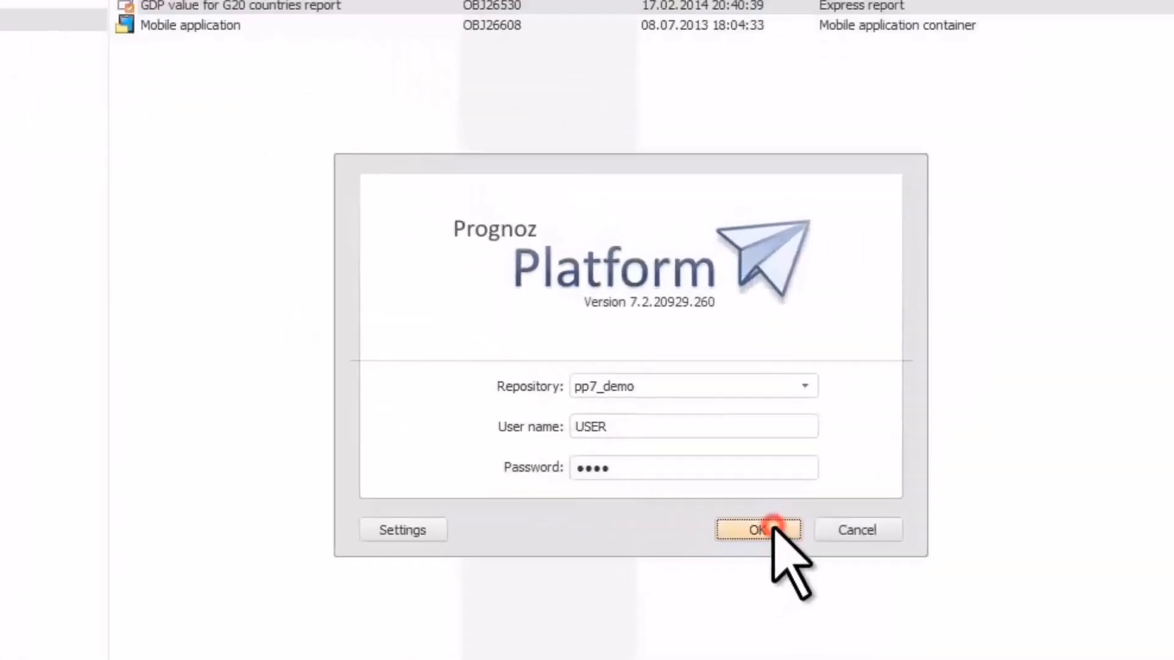
- Try to edit the checked-out GDP value for G20 countries report in the second session, decline to continue and close that session
{"action": "left_click", "coordinate": [273, 202]}
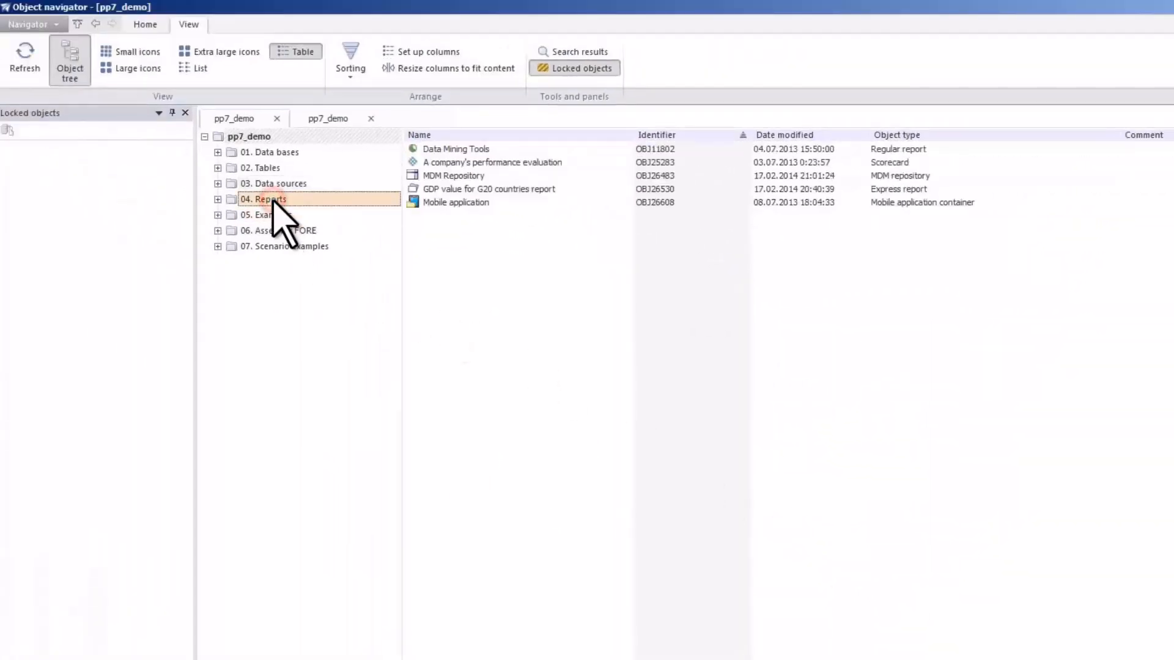
{"action": "double_click", "coordinate": [472, 190]}
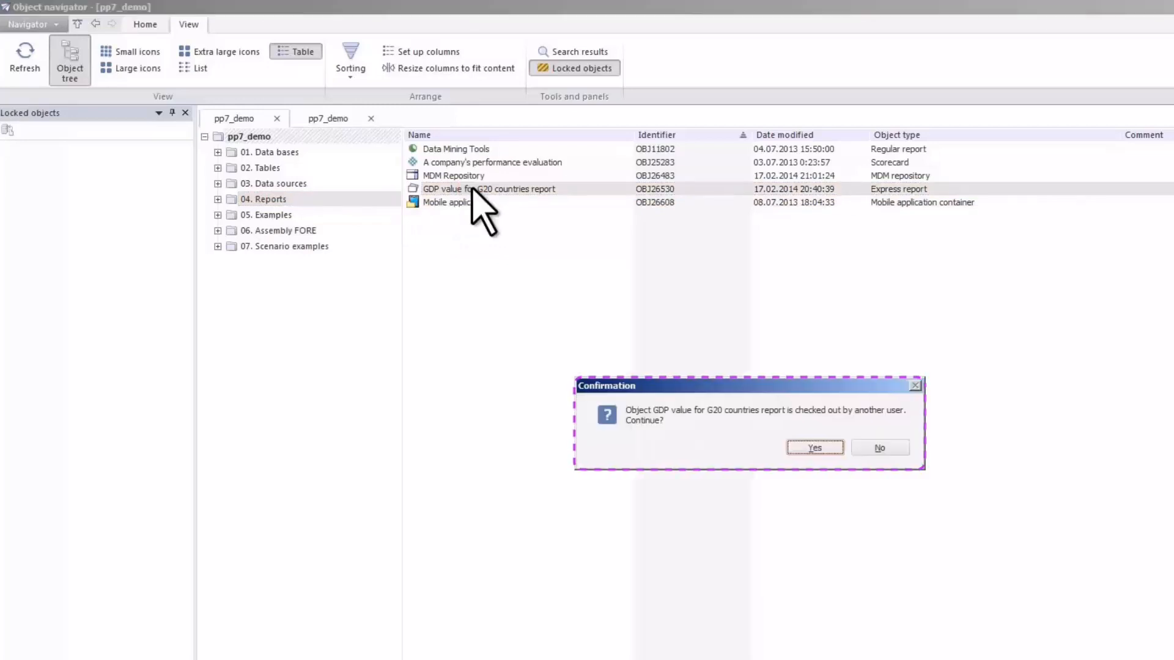
{"action": "left_click", "coordinate": [880, 448]}
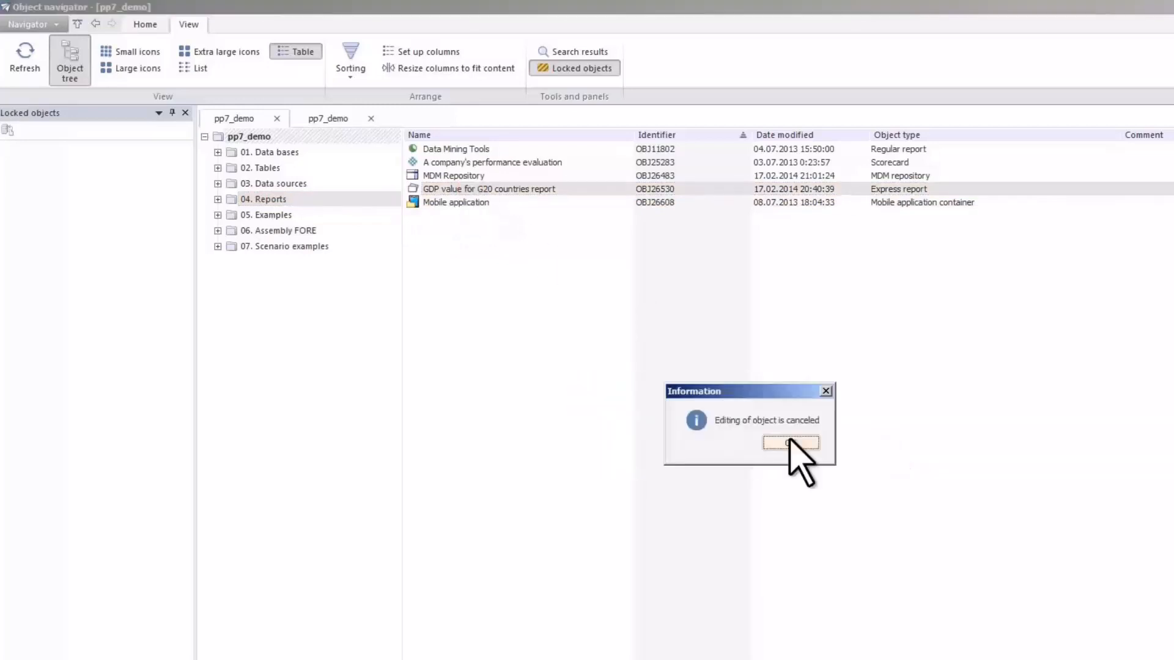
{"action": "left_click", "coordinate": [790, 441]}
{"action": "left_click", "coordinate": [277, 118]}
{"action": "left_click", "coordinate": [783, 441]}
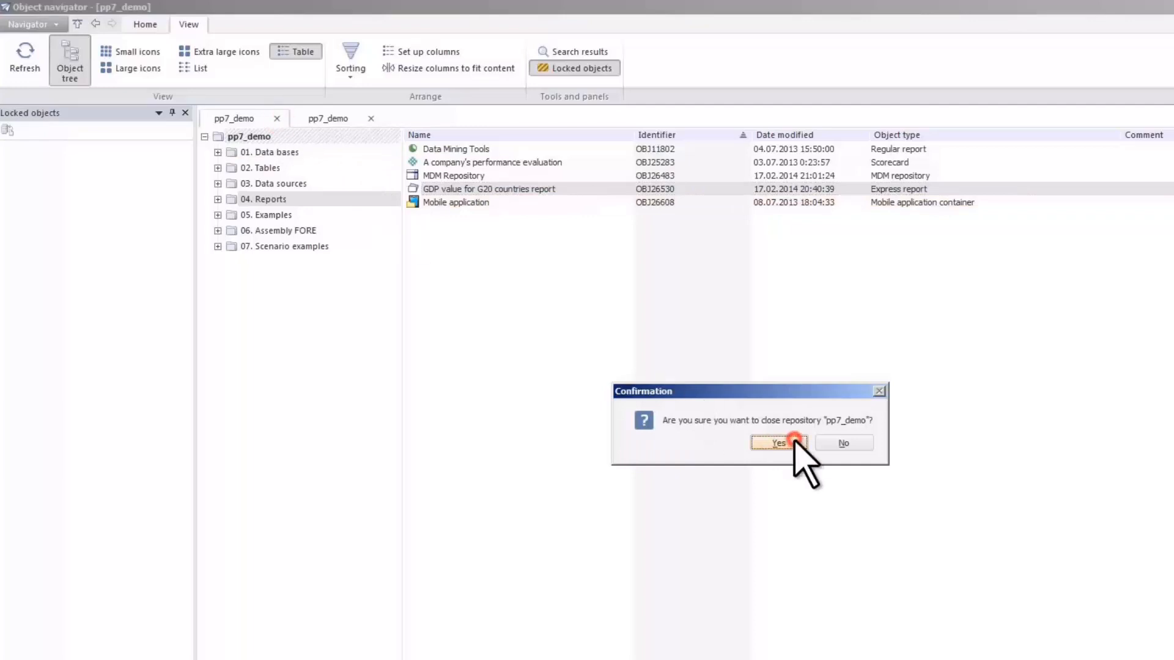
- Check in GDP value for G20 countries report and hide the locked objects
{"action": "right_click", "coordinate": [448, 191]}
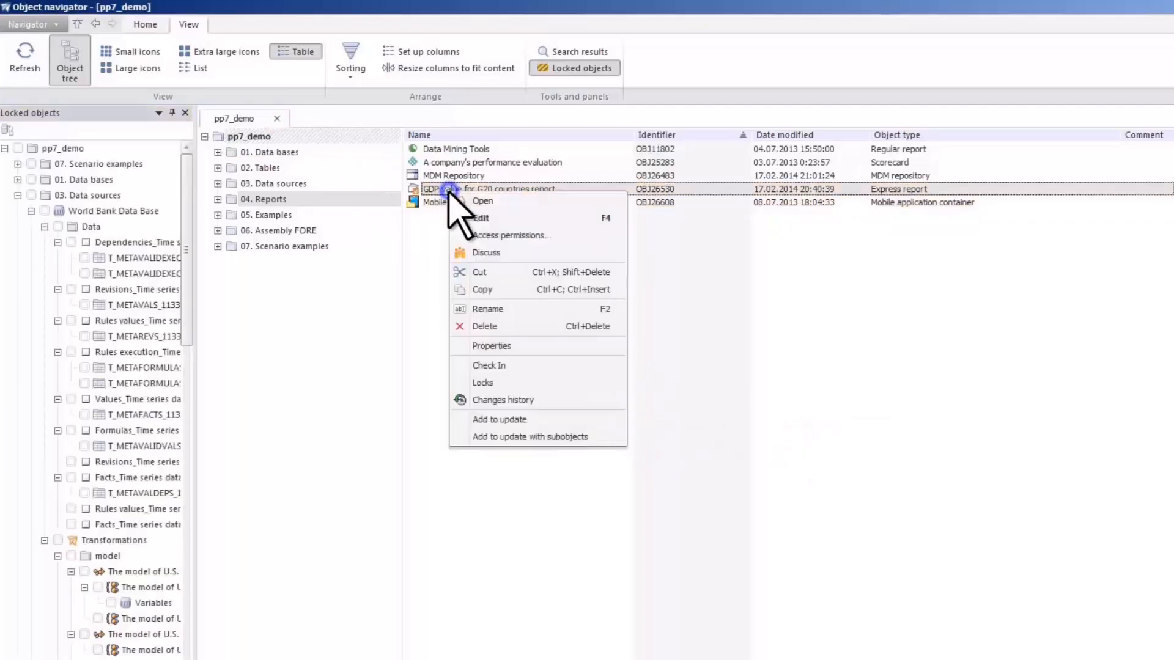
{"action": "left_click", "coordinate": [467, 365]}
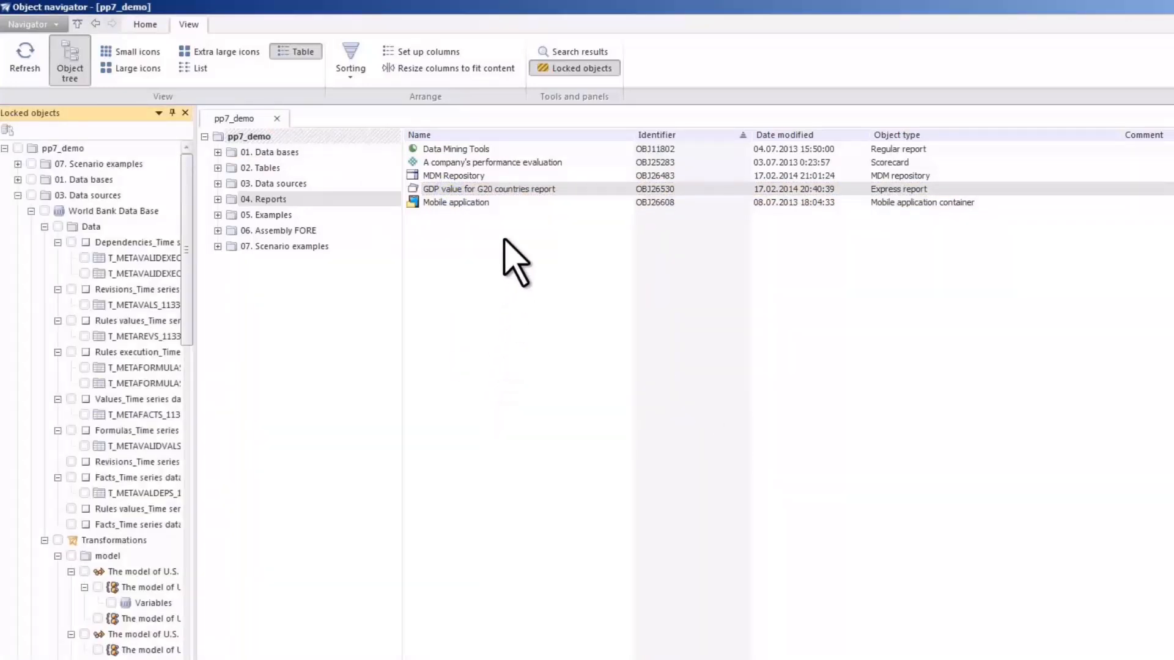
{"action": "left_click", "coordinate": [538, 69]}
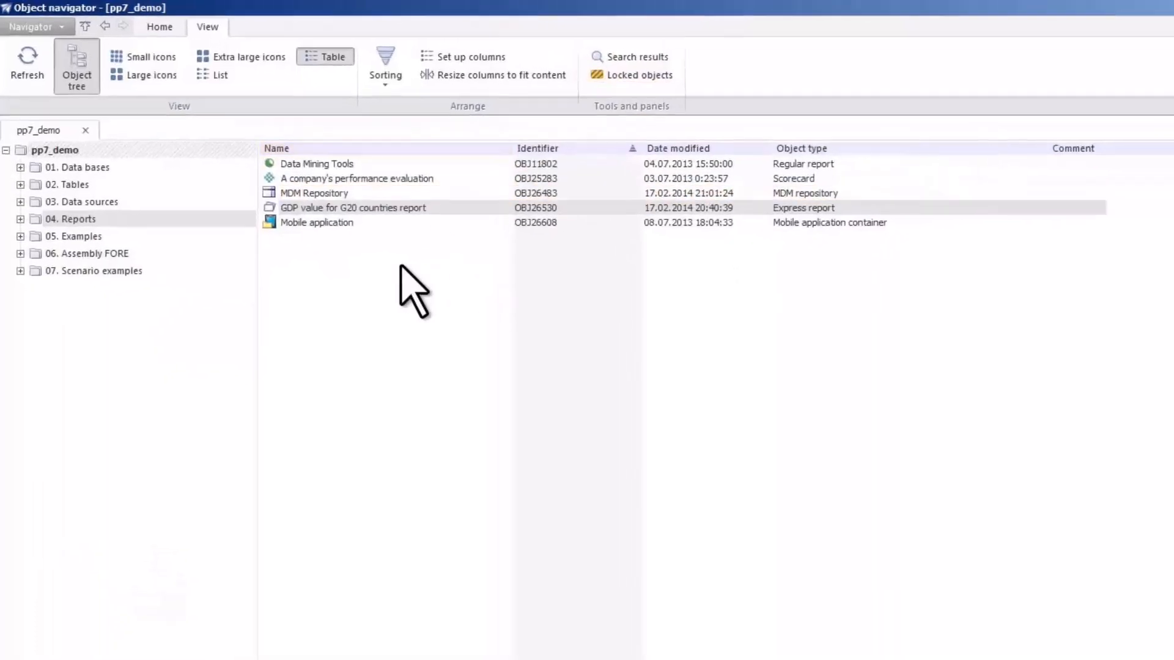
- Close the pp7_demo repository
{"action": "left_click", "coordinate": [30, 28]}
{"action": "left_click", "coordinate": [67, 140]}
{"action": "left_click", "coordinate": [899, 514]}
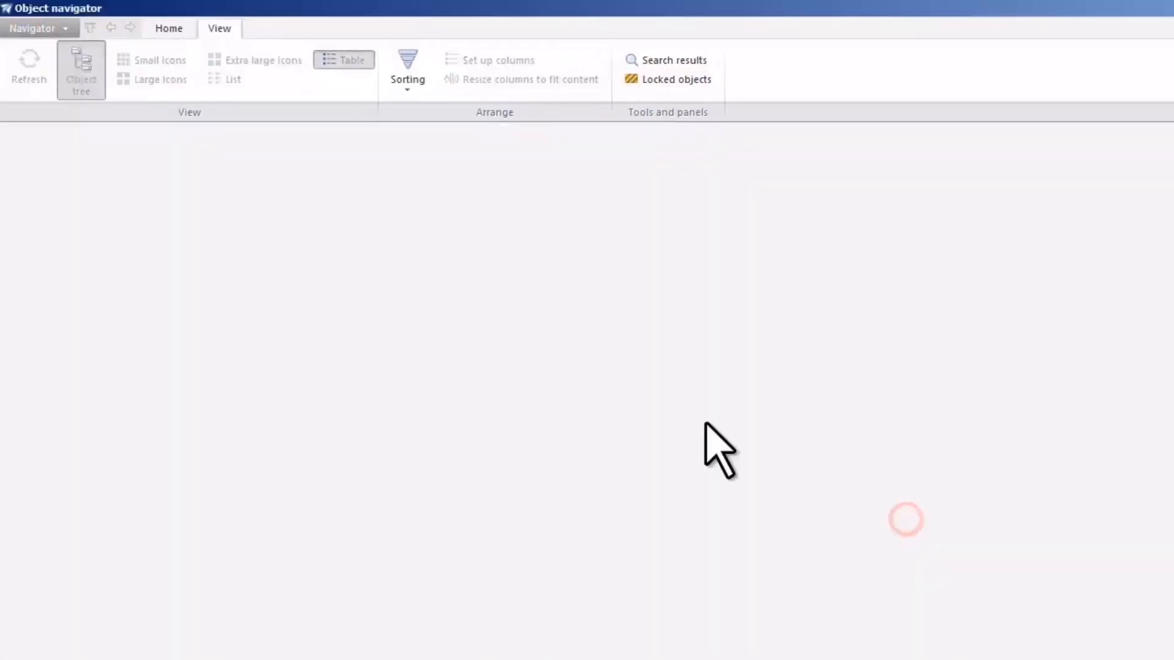
- Set the repository language of pp7_demo to Russian (Russia) in its connection's additional parameters and save the settings
{"action": "left_click", "coordinate": [24, 28]}
{"action": "left_click", "coordinate": [25, 66]}
{"action": "left_click", "coordinate": [386, 513]}
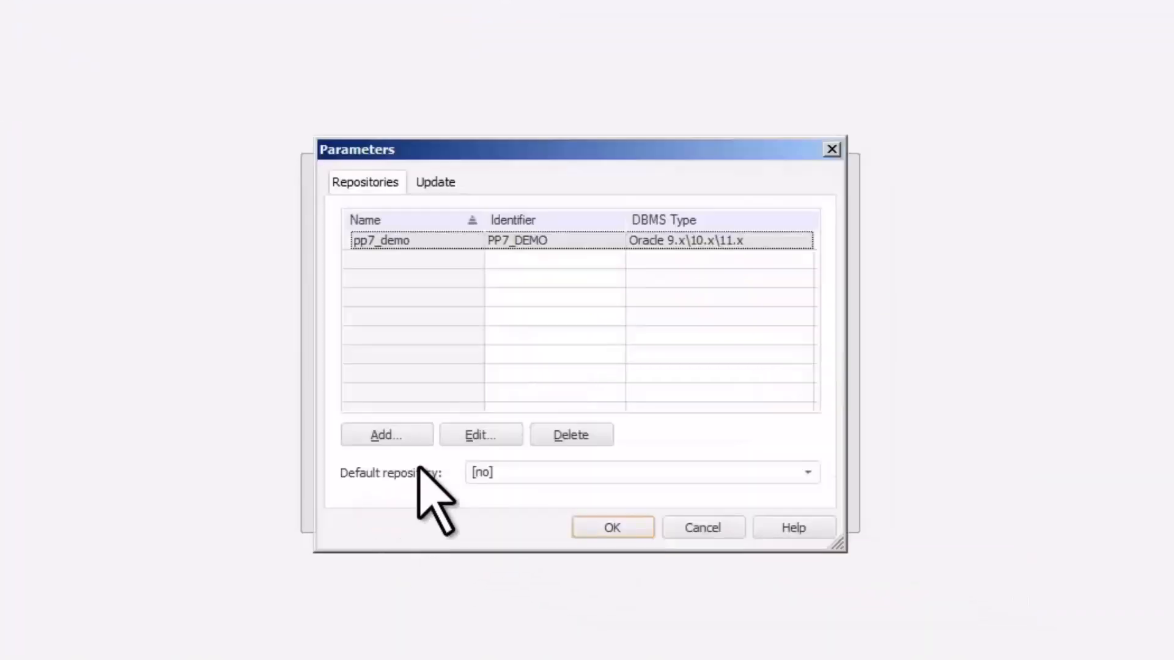
{"action": "left_click", "coordinate": [477, 433]}
{"action": "left_click", "coordinate": [764, 365]}
{"action": "left_click", "coordinate": [772, 317]}
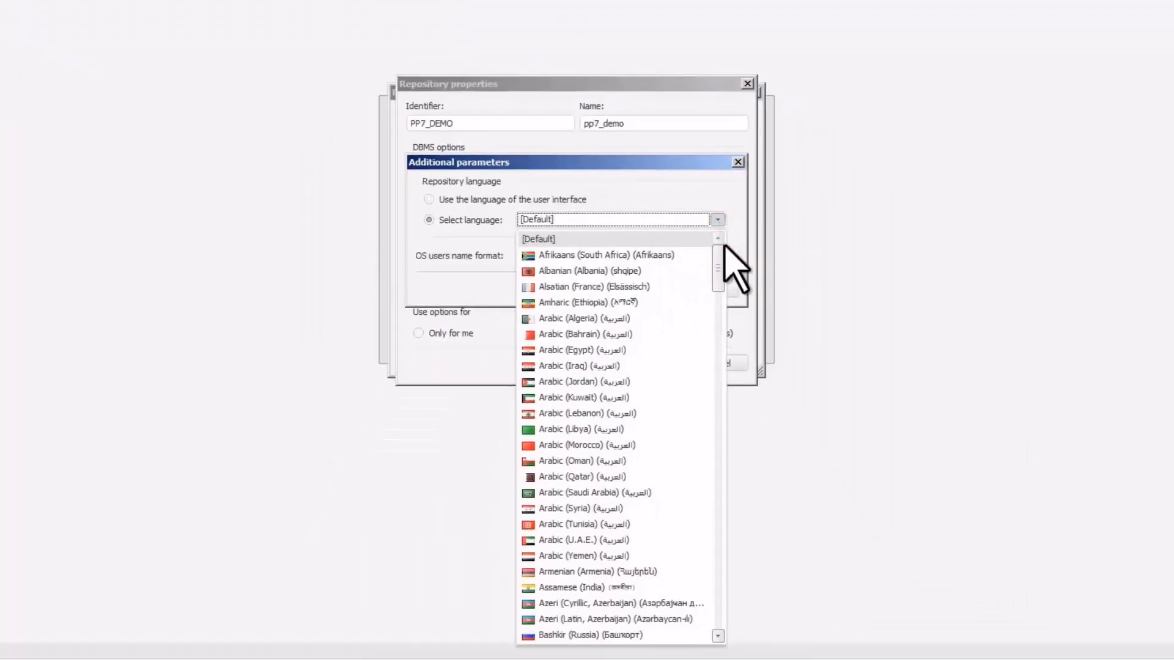
{"action": "left_click_drag", "start_coordinate": [789, 364], "coordinate": [787, 450]}
{"action": "mouse_move", "coordinate": [722, 306]}
{"action": "left_mouse_down"}
{"action": "mouse_move", "coordinate": [736, 430]}
{"action": "mouse_move", "coordinate": [728, 474]}
{"action": "left_mouse_up"}
{"action": "left_click", "coordinate": [667, 412]}
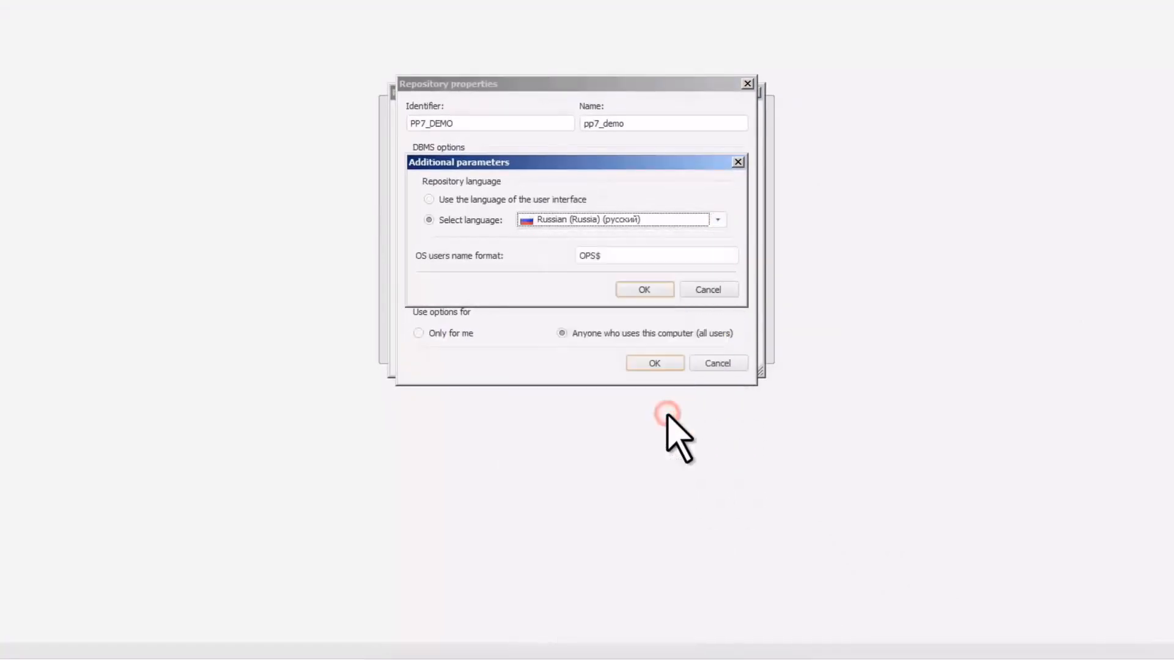
{"action": "left_click", "coordinate": [661, 284]}
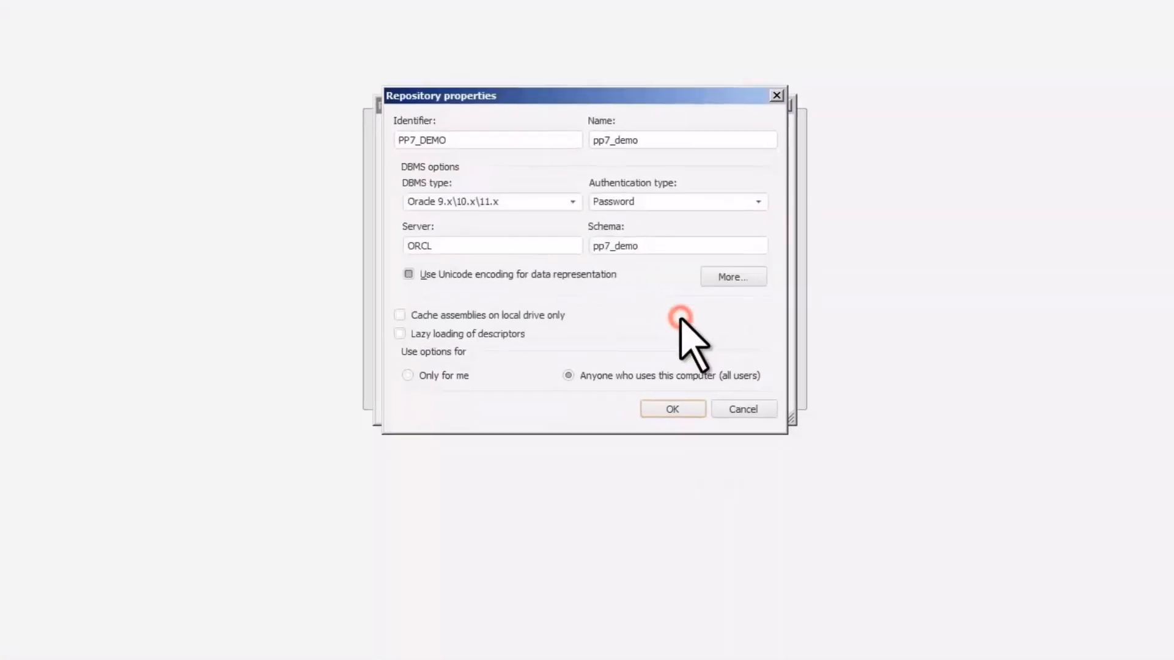
{"action": "left_click", "coordinate": [672, 409]}
{"action": "left_click", "coordinate": [633, 511]}
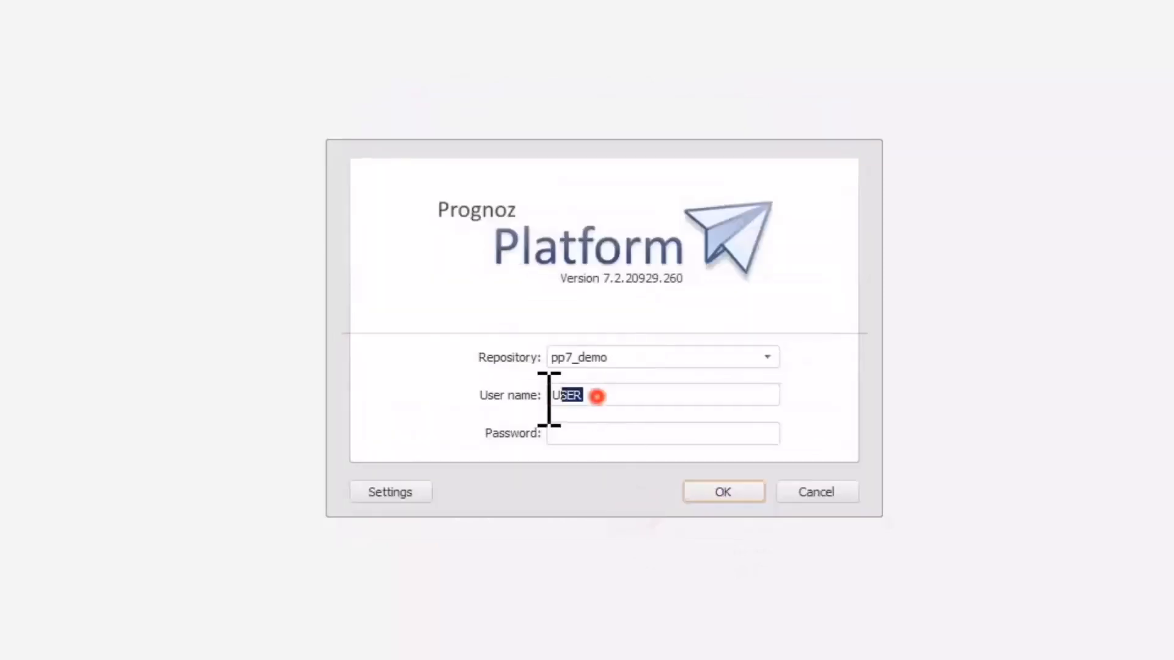
- Sign in to pp7_demo with the account password and open the 03. Data sources folder
{"action": "left_click", "coordinate": [583, 434]}
{"action": "type", "text": "••••••••"}
{"action": "left_click", "coordinate": [696, 493]}
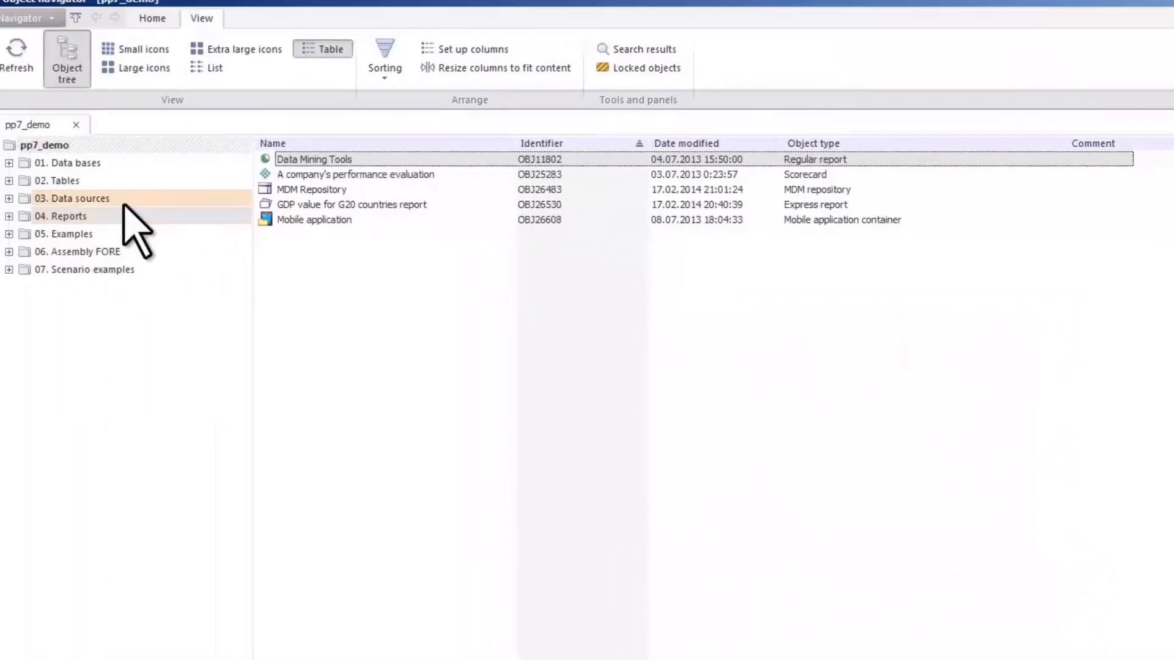
{"action": "left_click", "coordinate": [127, 206]}
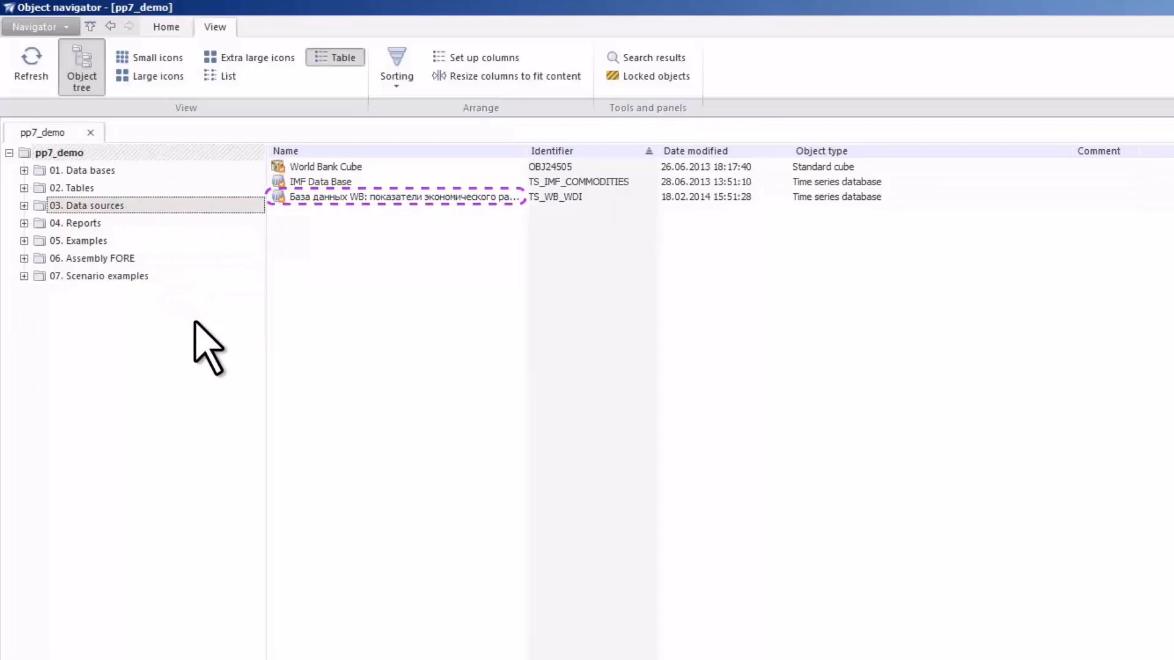
- Review the repository parameters: global variables, default settings, feedback with error handling and SharePoint, navigator interface options, and language settings
{"action": "left_click", "coordinate": [1097, 19]}
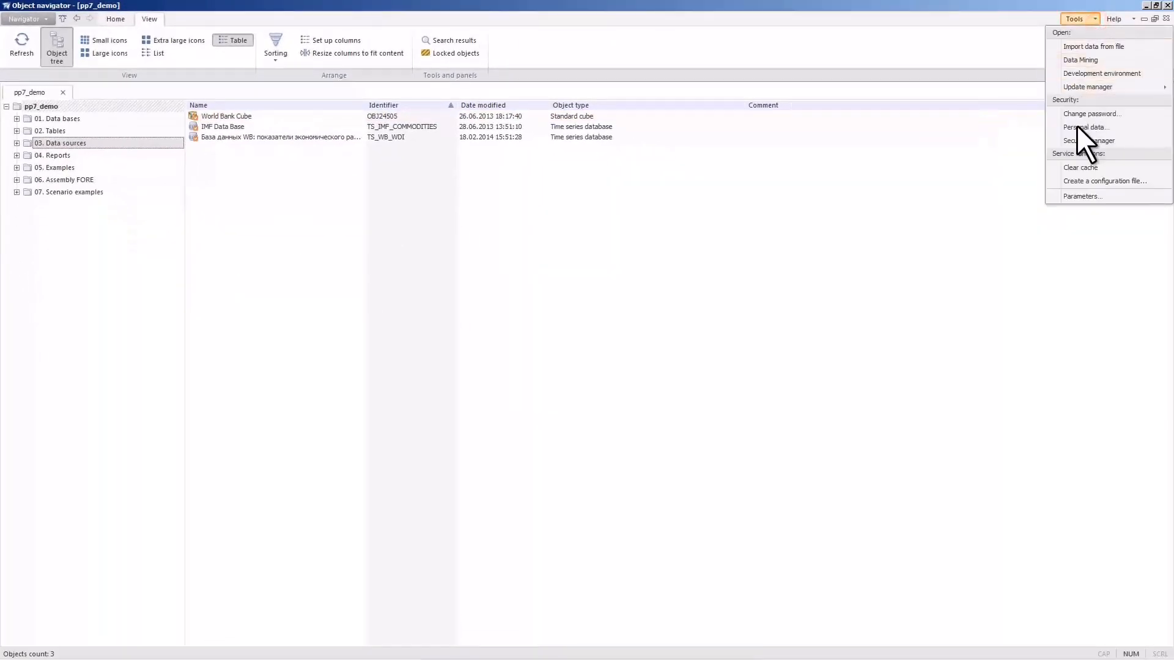
{"action": "left_click", "coordinate": [1067, 193]}
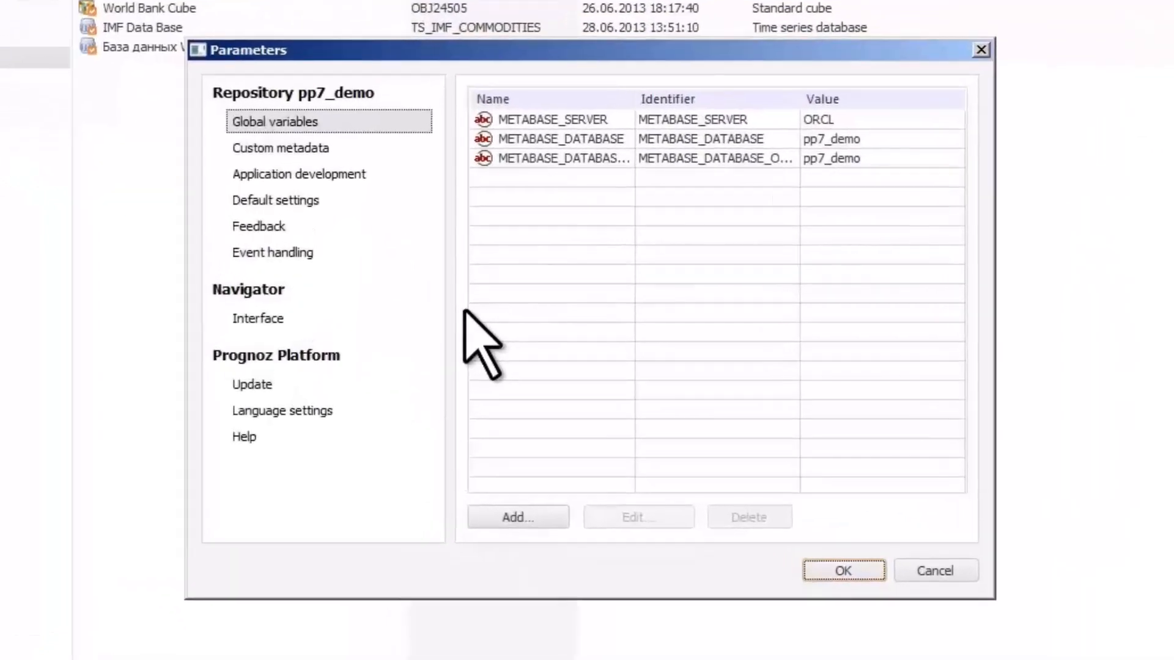
{"action": "left_click", "coordinate": [341, 200]}
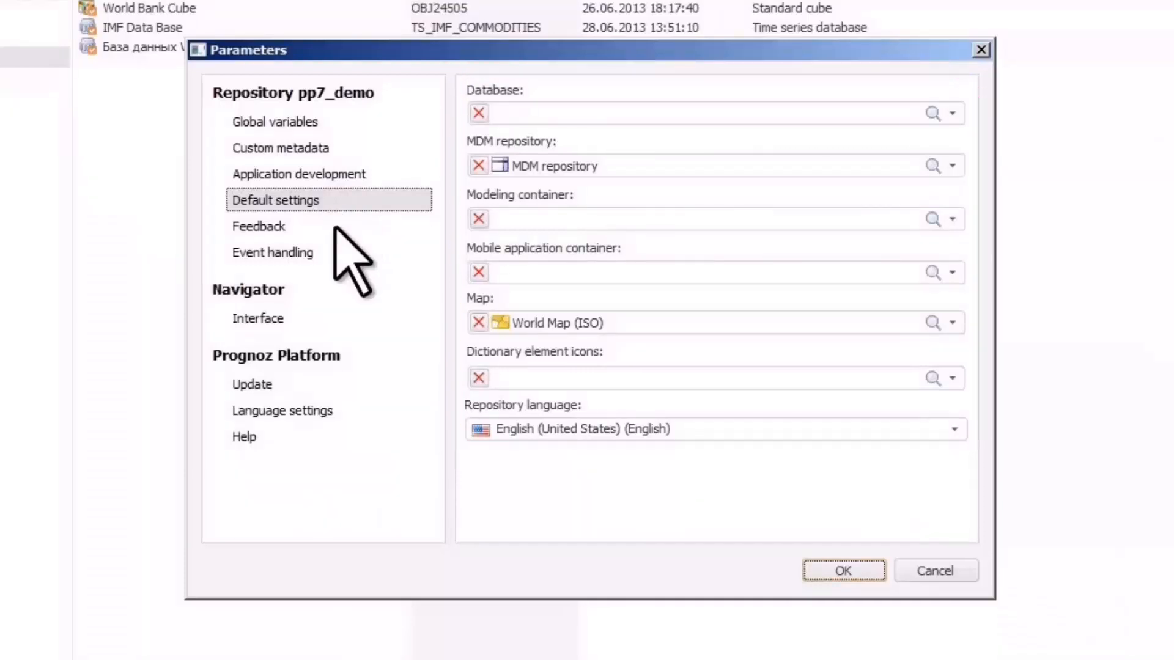
{"action": "left_click", "coordinate": [333, 227]}
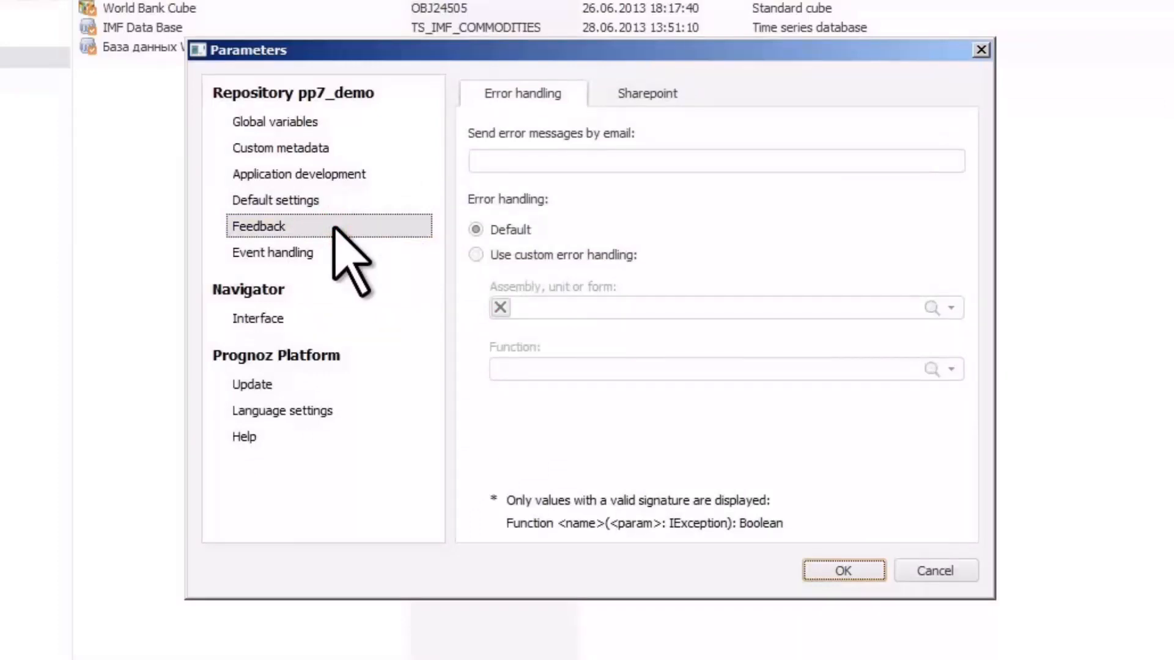
{"action": "left_click", "coordinate": [640, 99]}
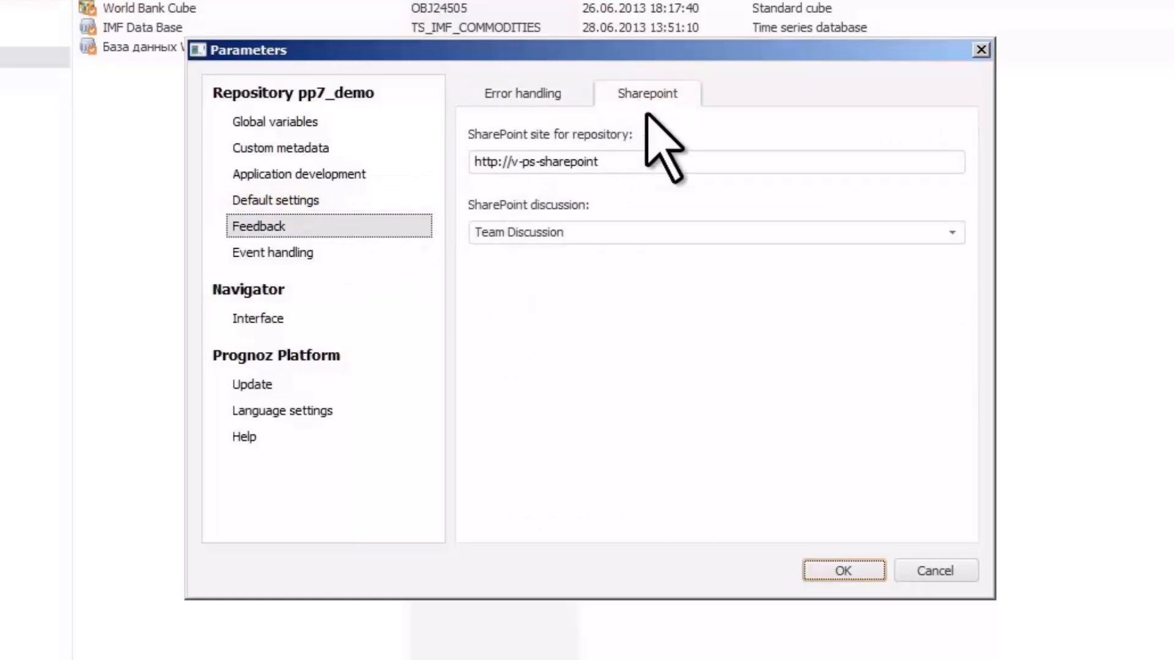
{"action": "left_click", "coordinate": [405, 320]}
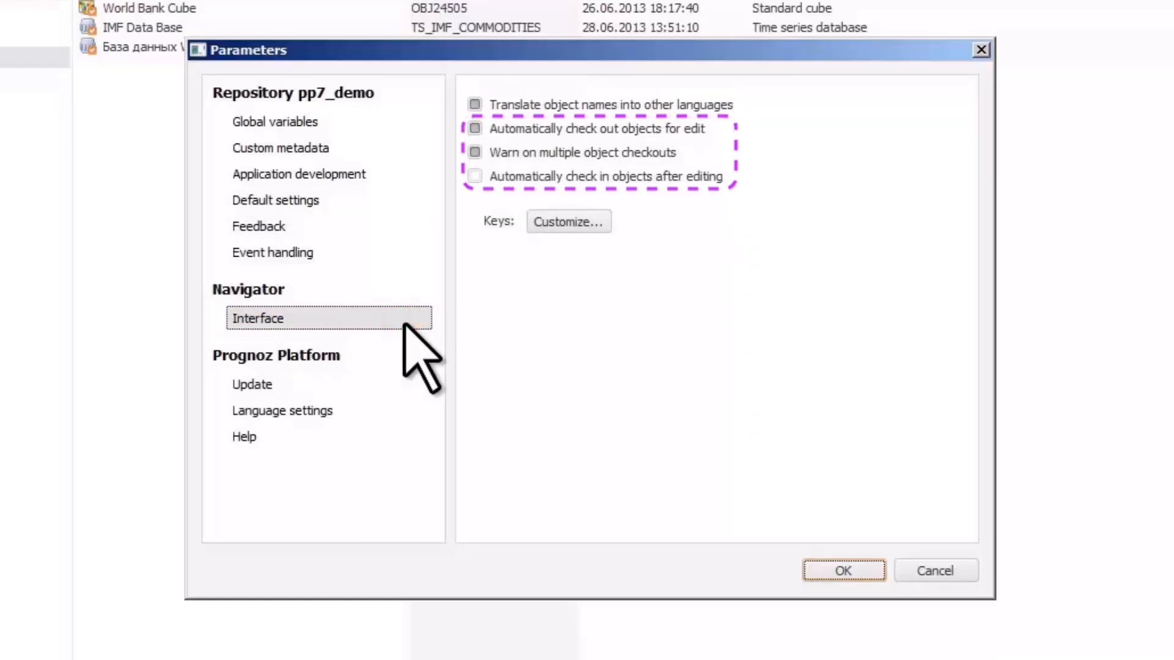
{"action": "left_click", "coordinate": [412, 404]}
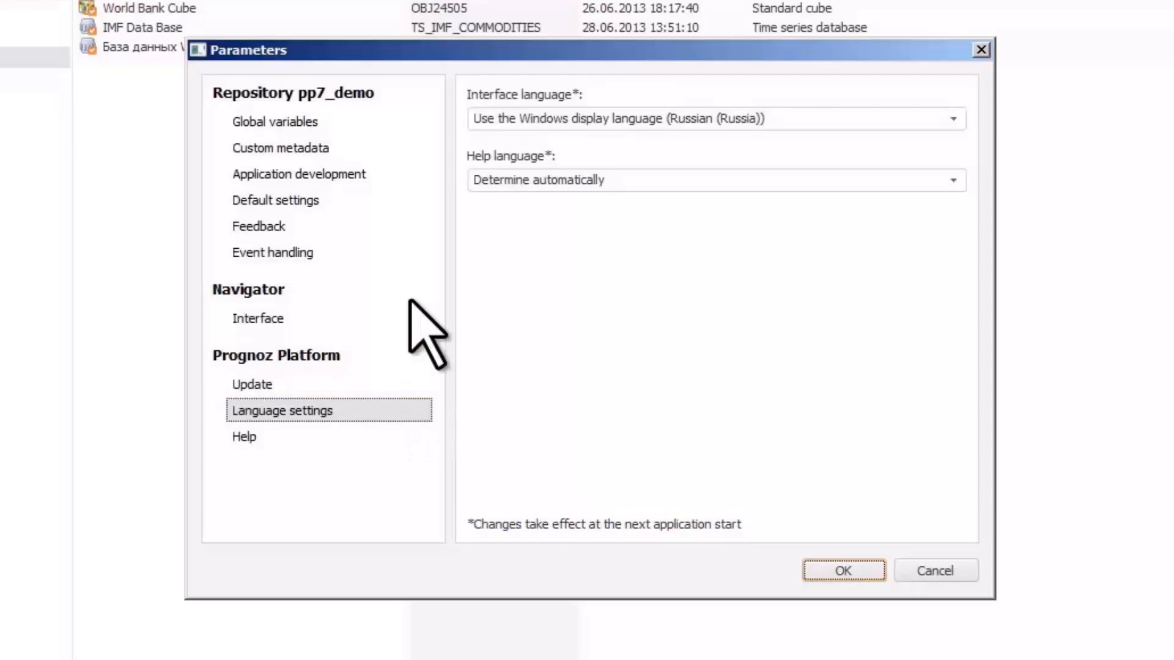
- Add an object class to the repository's custom metadata and set the trophy-bronze image as its small icon
{"action": "left_click", "coordinate": [393, 147]}
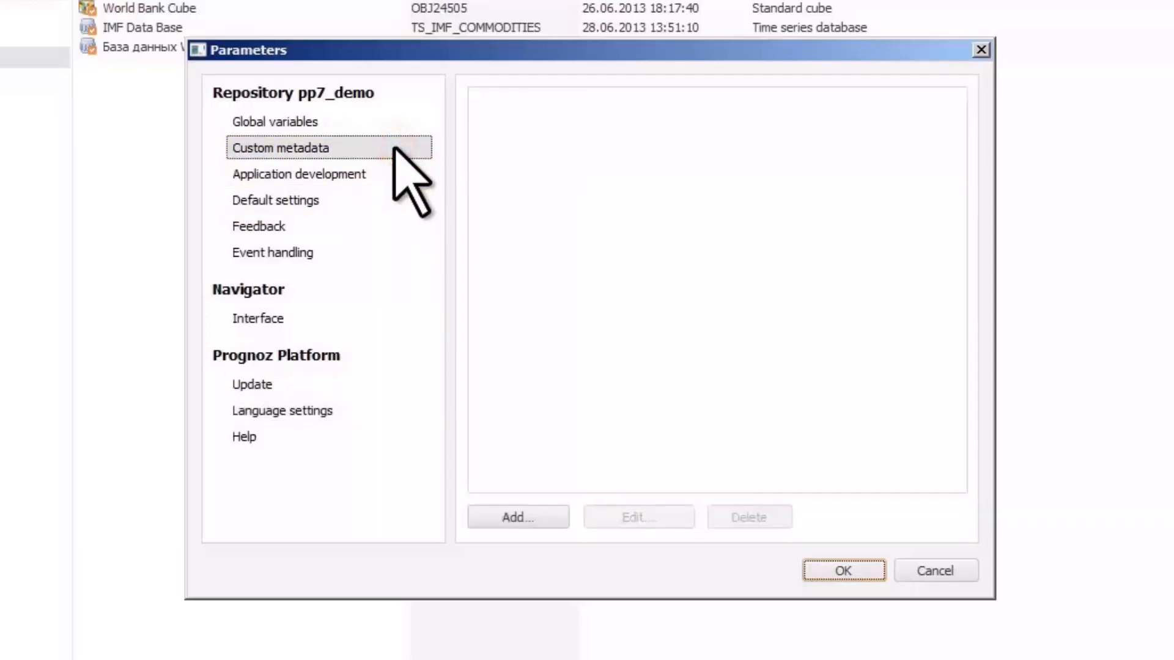
{"action": "left_click", "coordinate": [529, 518]}
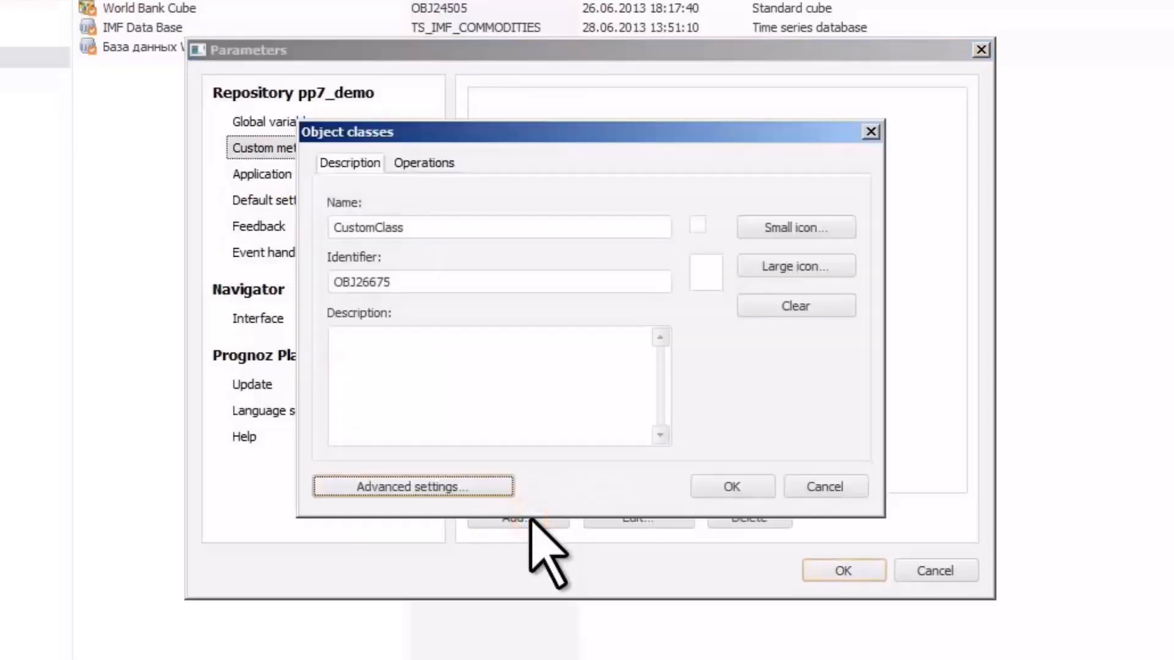
{"action": "left_click", "coordinate": [763, 228]}
{"action": "double_click", "coordinate": [467, 311]}
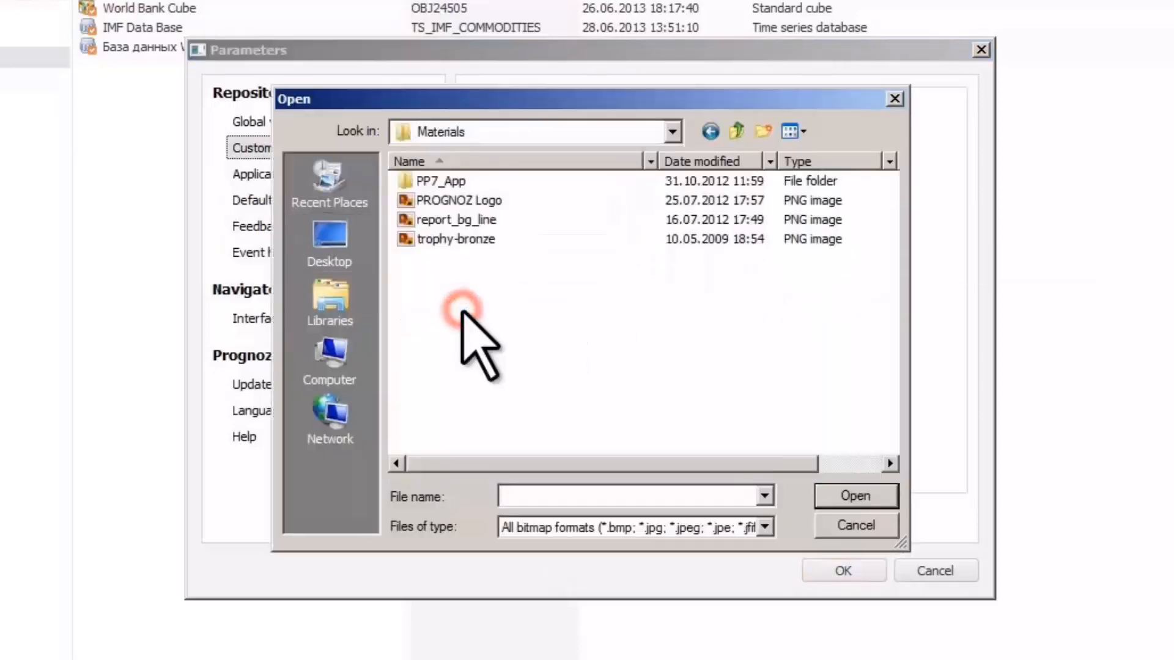
{"action": "left_click", "coordinate": [463, 240]}
{"action": "left_click", "coordinate": [888, 497]}
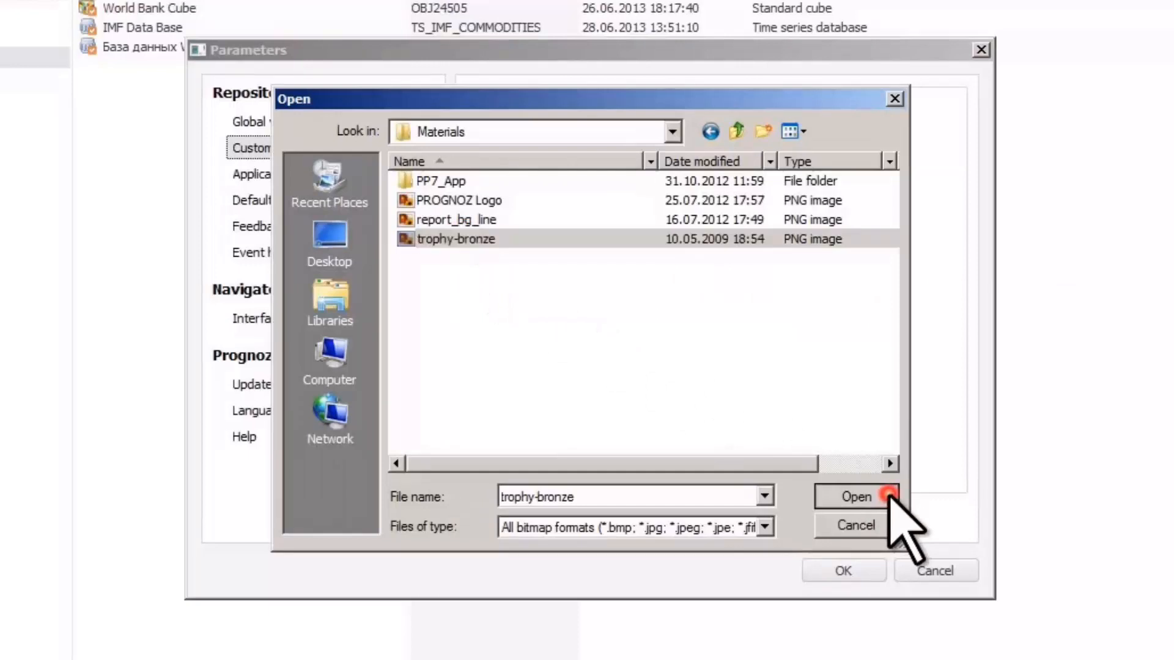
- Add an operation to the class, assign its assembly, unit or form and its implementing class, and save the class and the repository parameters
{"action": "left_click", "coordinate": [456, 162]}
{"action": "left_click", "coordinate": [804, 205]}
{"action": "left_click", "coordinate": [574, 387]}
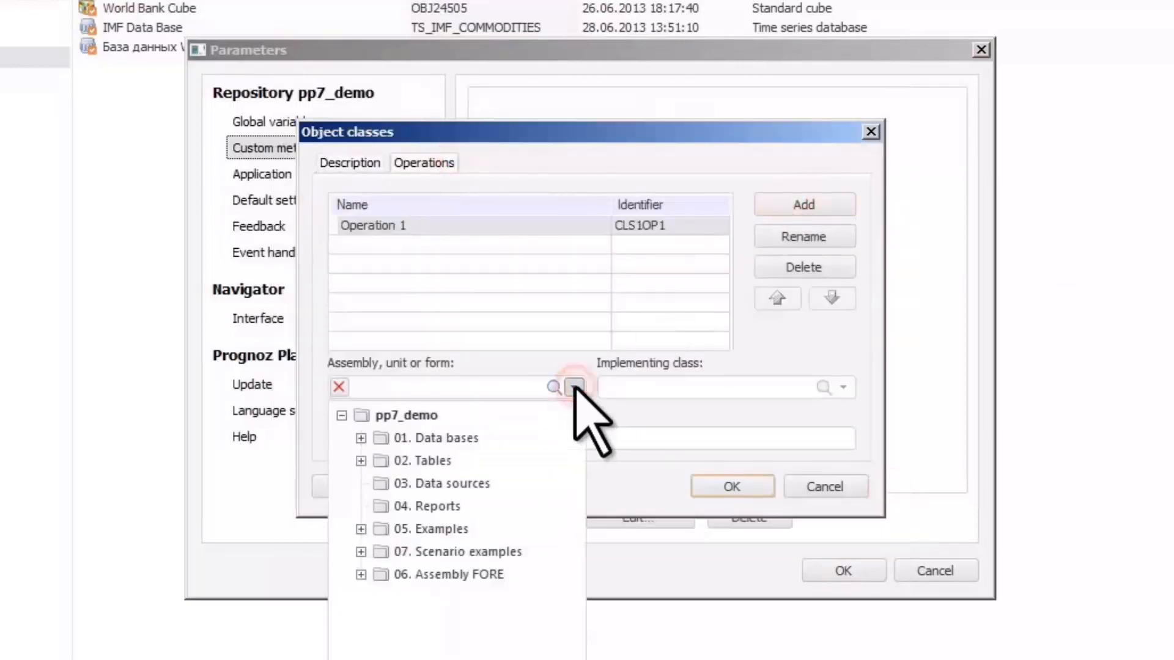
{"action": "left_click", "coordinate": [443, 605]}
{"action": "left_click", "coordinate": [843, 387]}
{"action": "left_click", "coordinate": [793, 418]}
{"action": "left_click", "coordinate": [736, 487]}
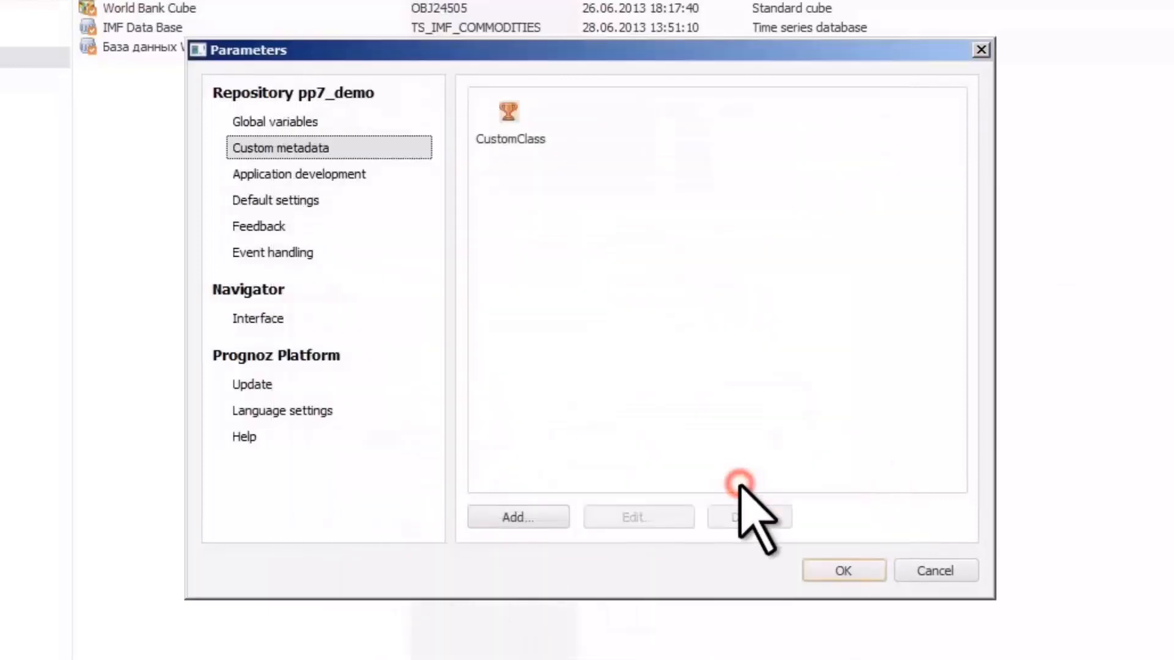
{"action": "left_click", "coordinate": [813, 569]}
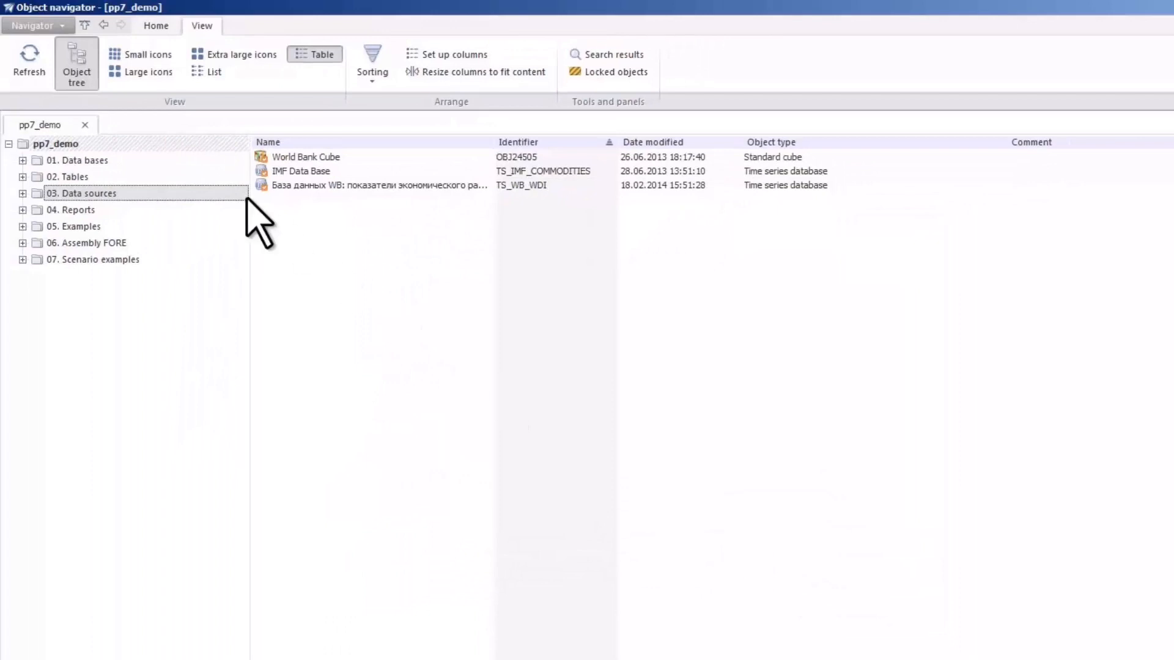
- Create a user object of the CustomClass type in the pp7_demo root folder and save it as CustomClass
{"action": "left_click", "coordinate": [157, 144]}
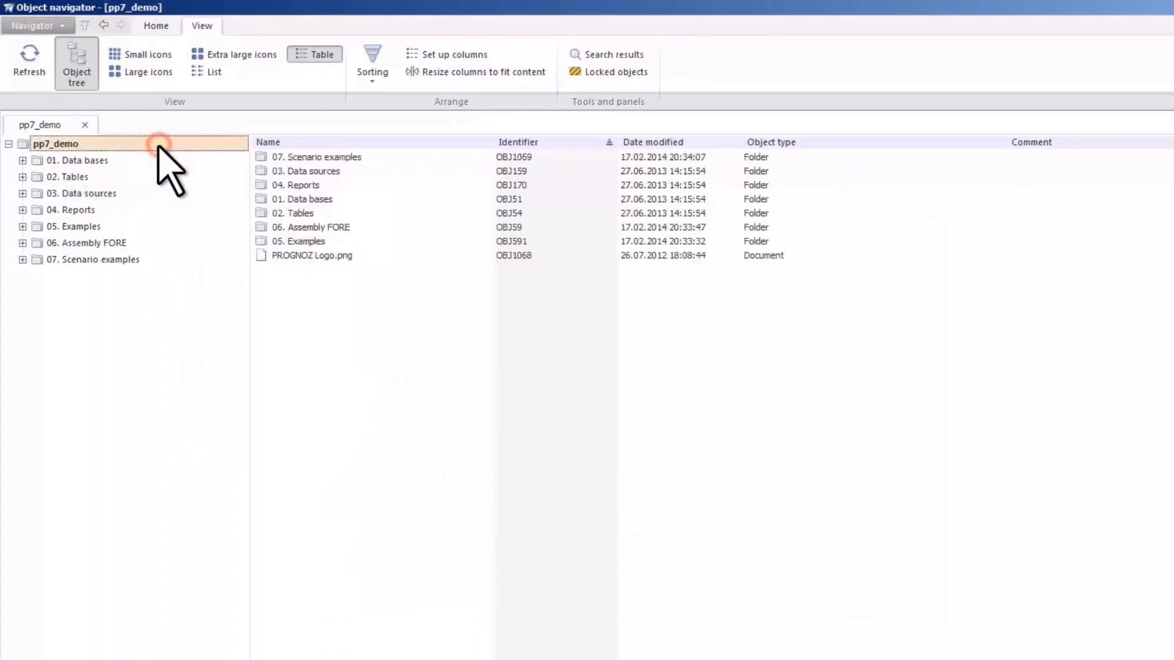
{"action": "left_click", "coordinate": [156, 25]}
{"action": "left_click", "coordinate": [337, 84]}
{"action": "mouse_move", "coordinate": [374, 367]}
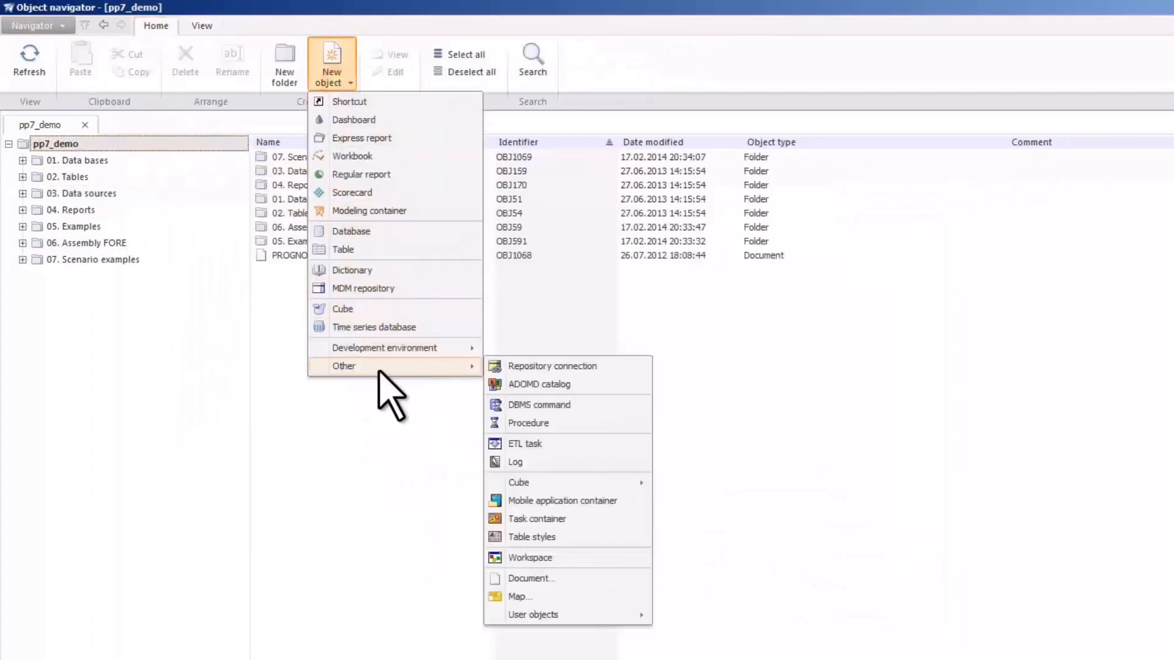
{"action": "mouse_move", "coordinate": [550, 615]}
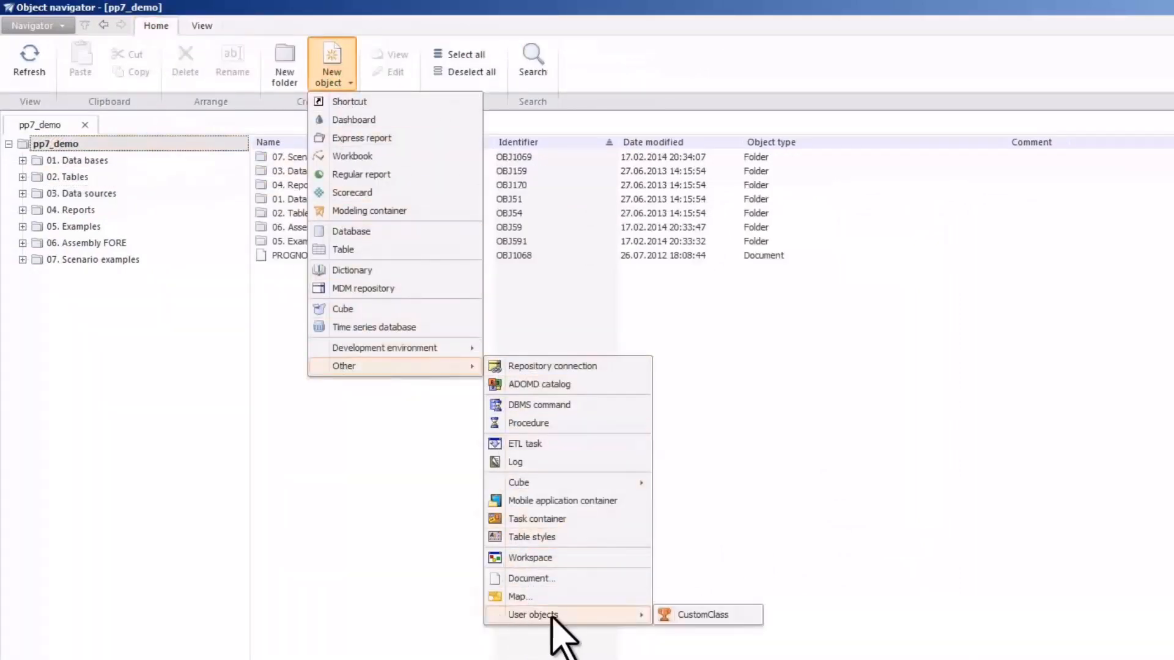
{"action": "left_click", "coordinate": [698, 616]}
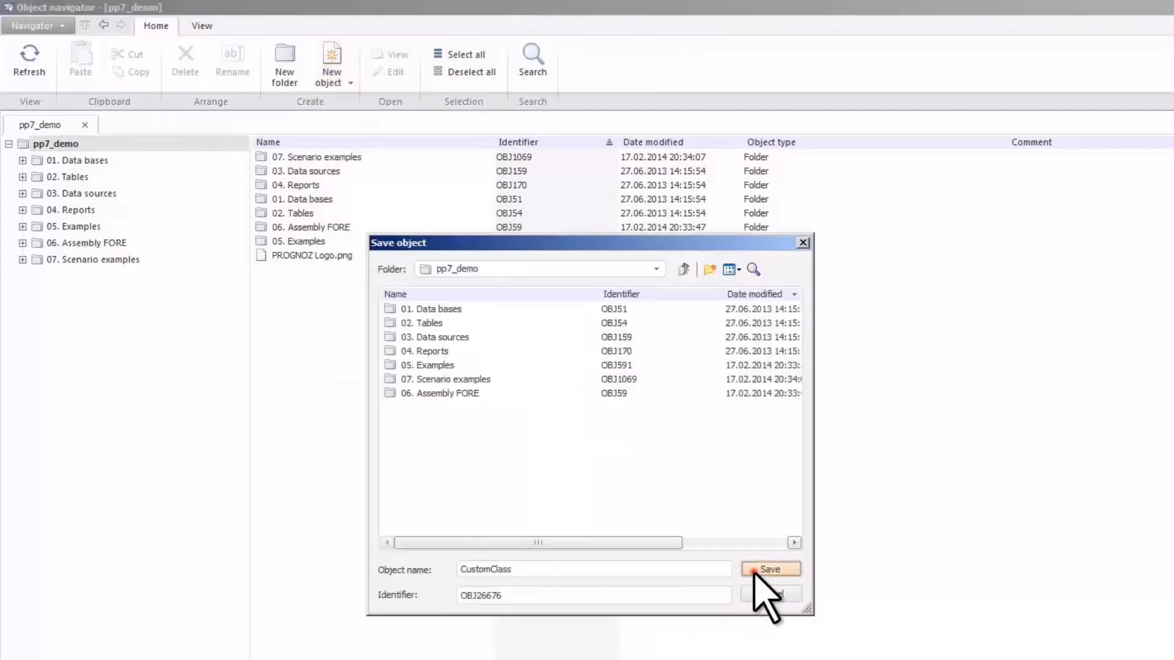
{"action": "left_click", "coordinate": [755, 572]}
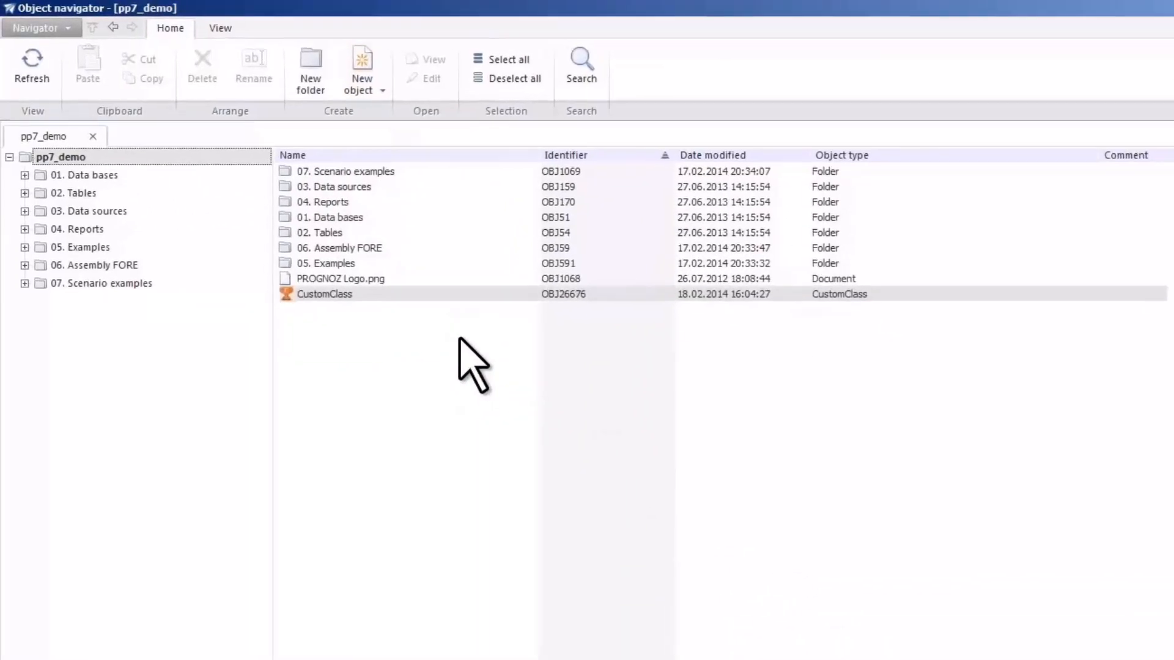